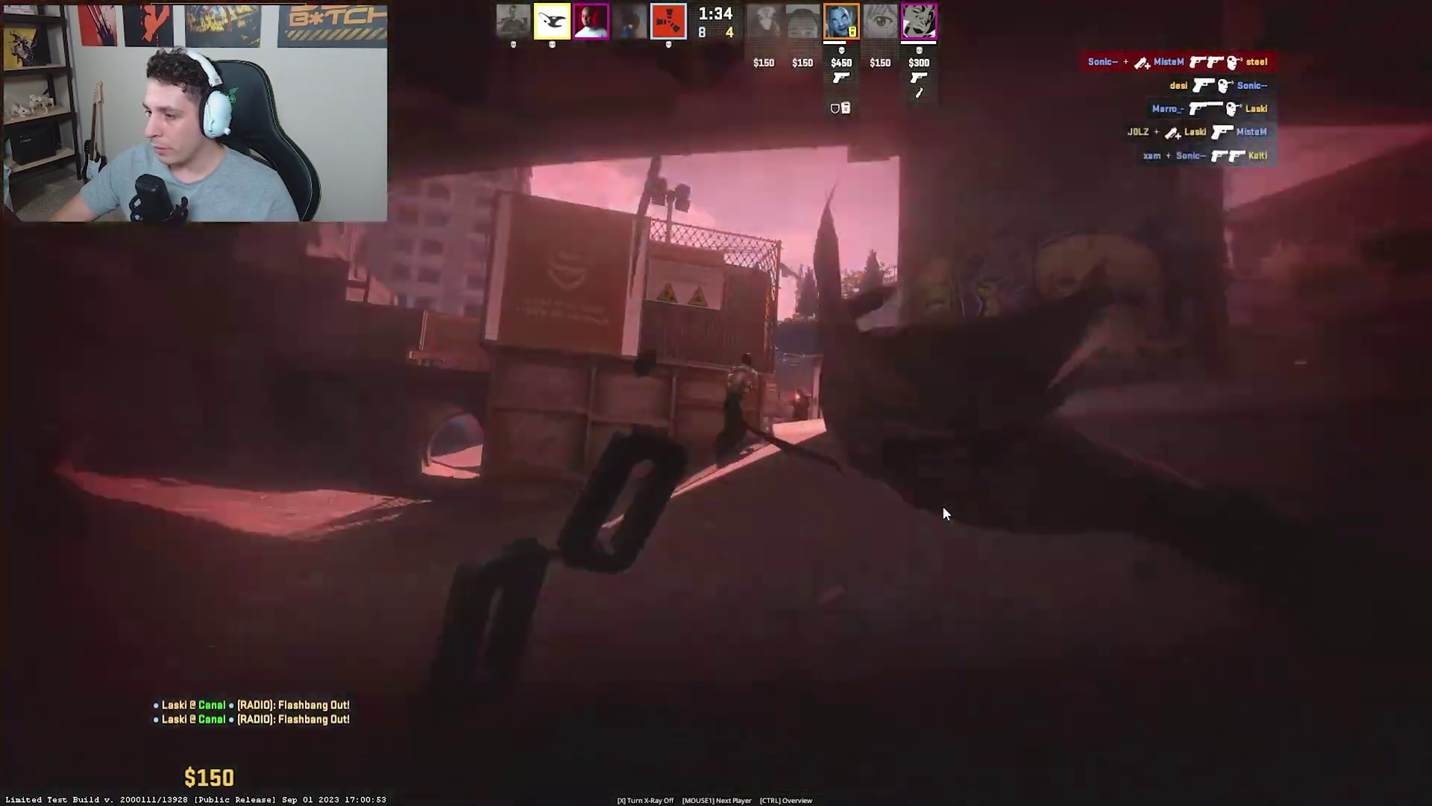
- Cycle the Counter-Strike 2 spectator view to the next player with MOUSE1
left_click(943, 508)
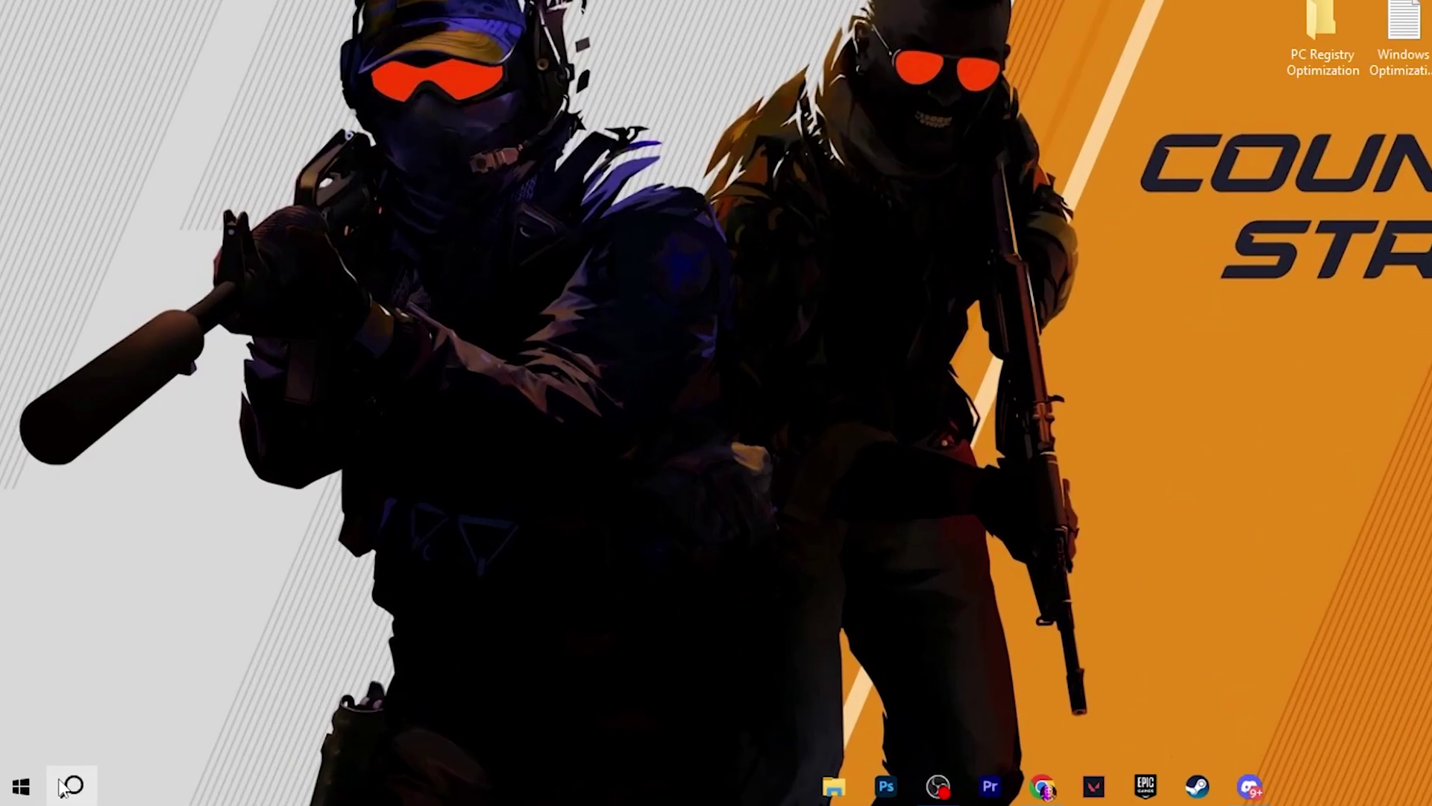
left_click(54, 790)
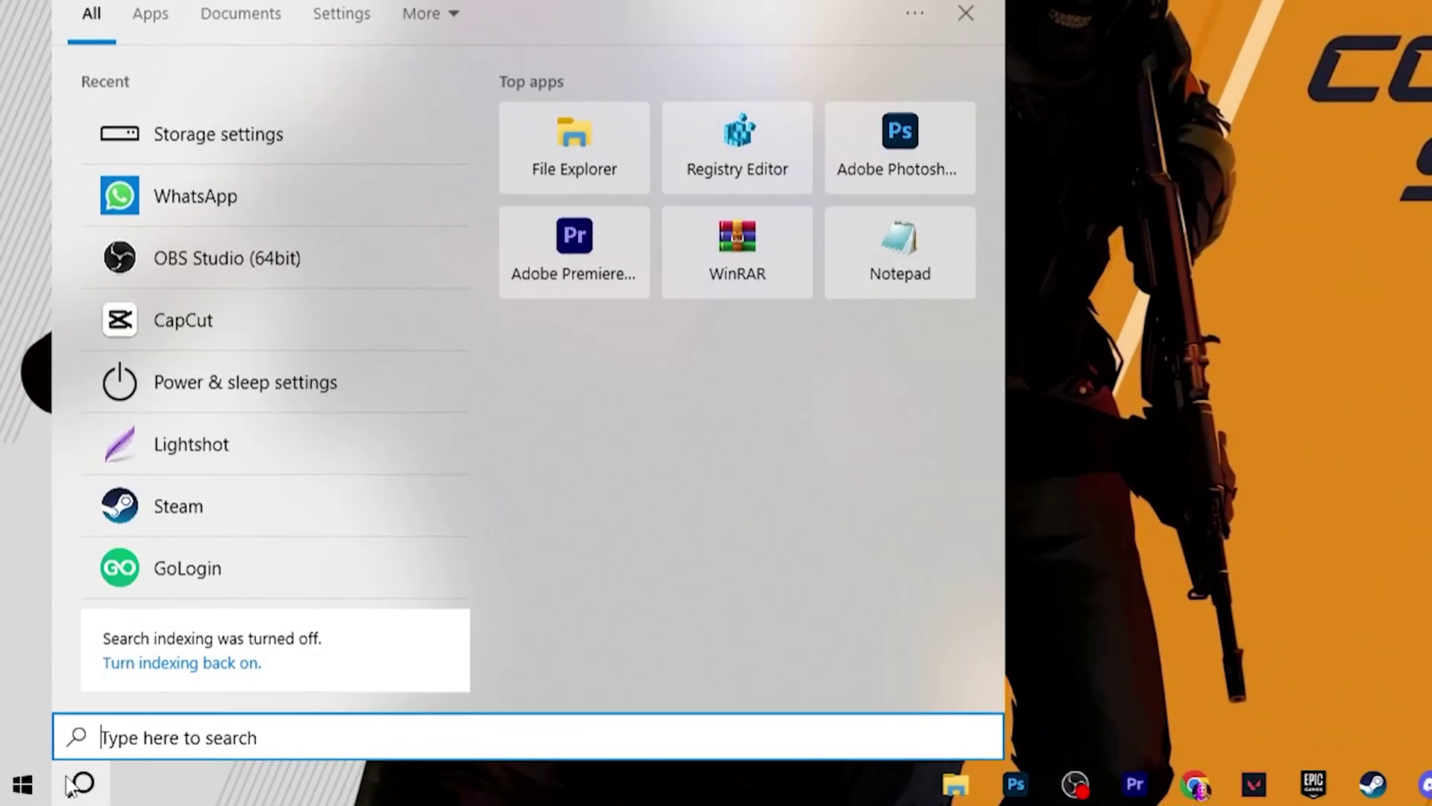
type("stora")
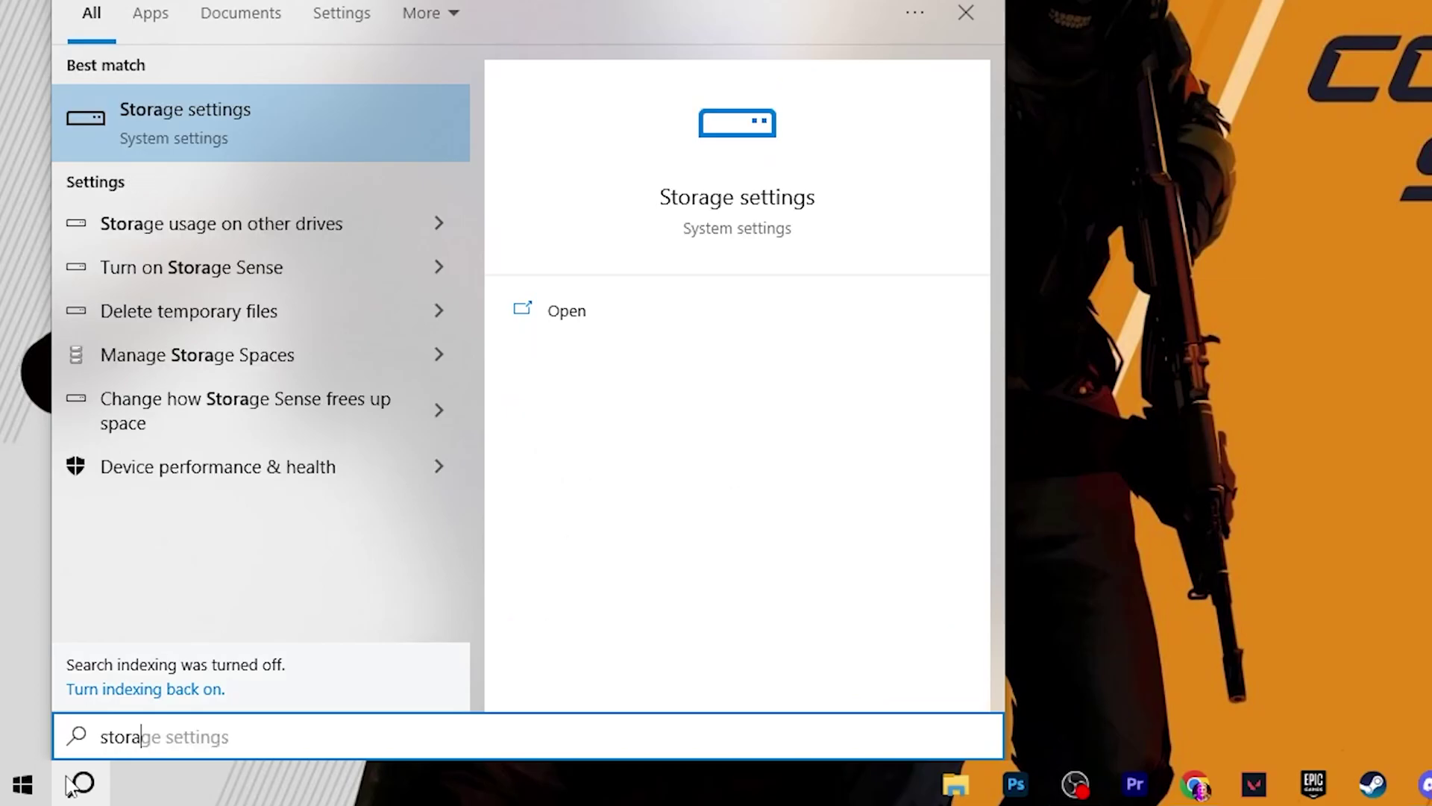
left_click(200, 109)
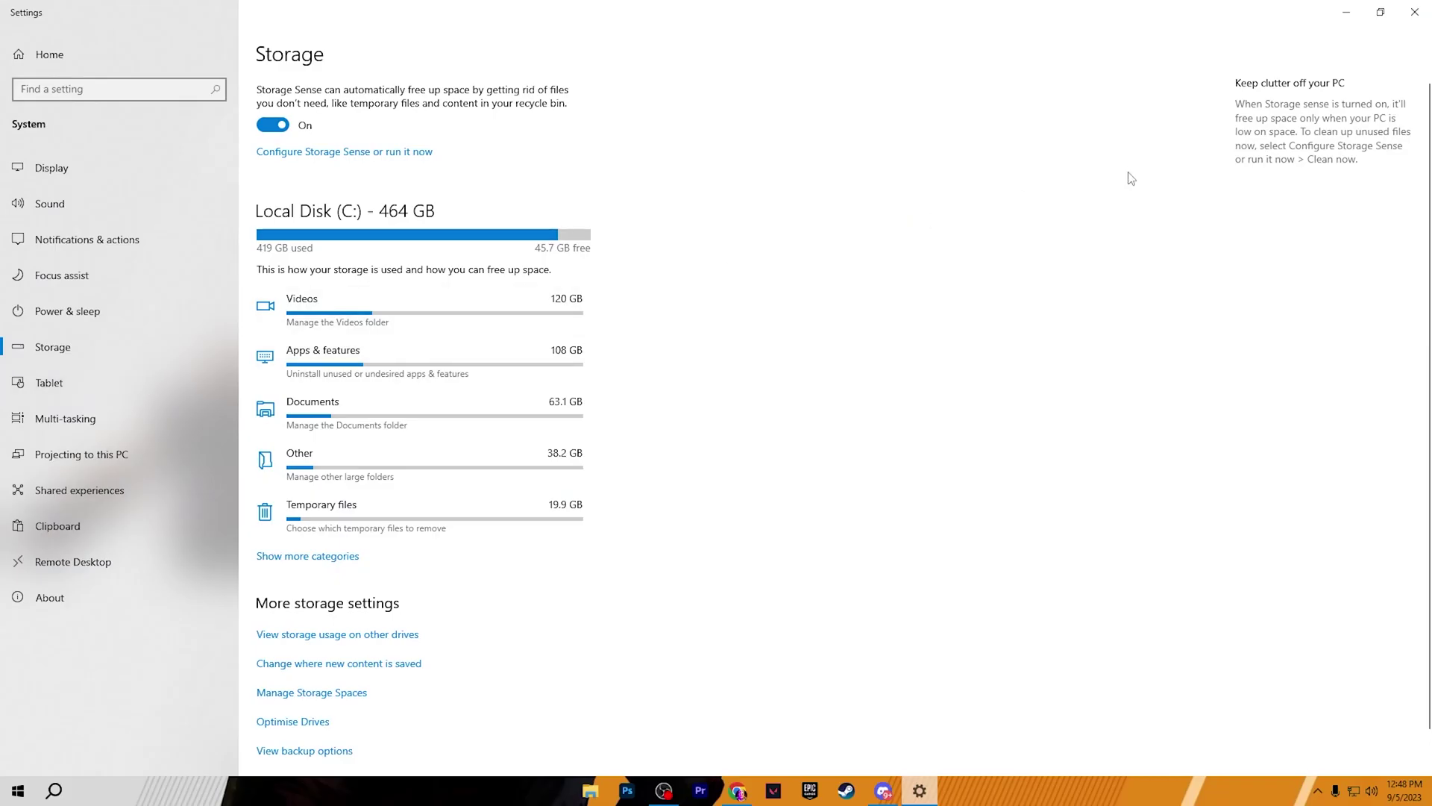
left_click(333, 152)
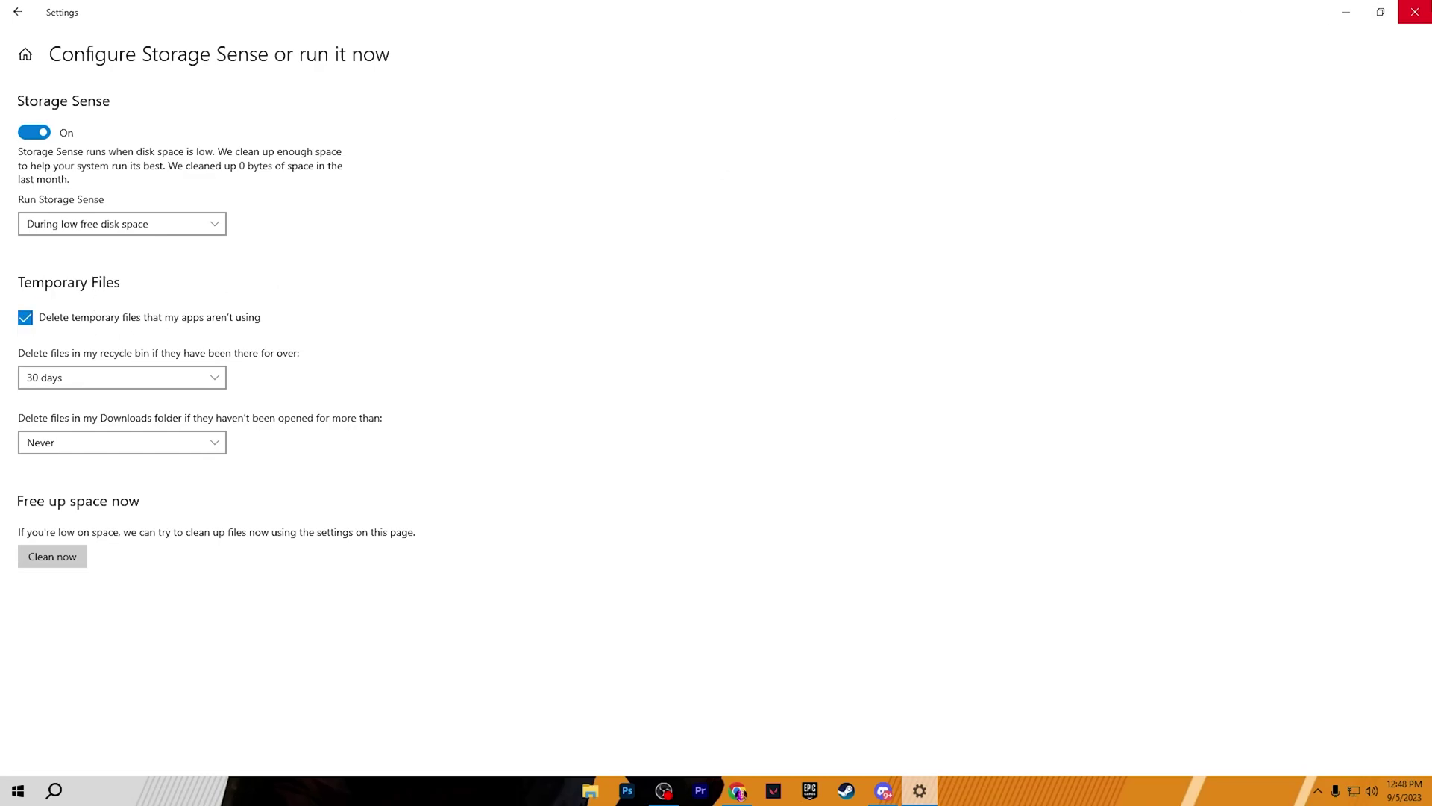
left_click(1417, 12)
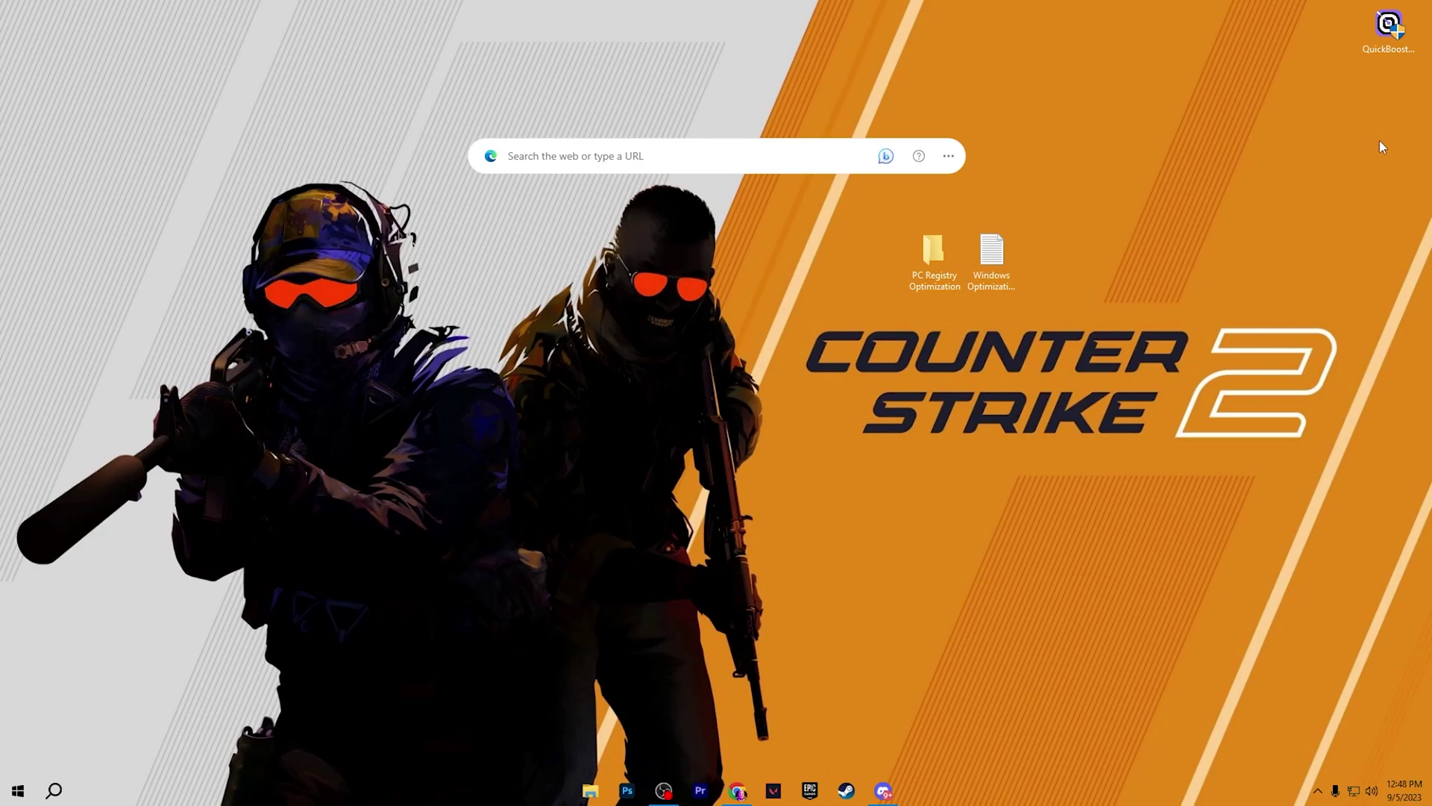
- Make Bitsum Highest Performance the active power plan via Power & sleep's additional power settings
left_click(54, 791)
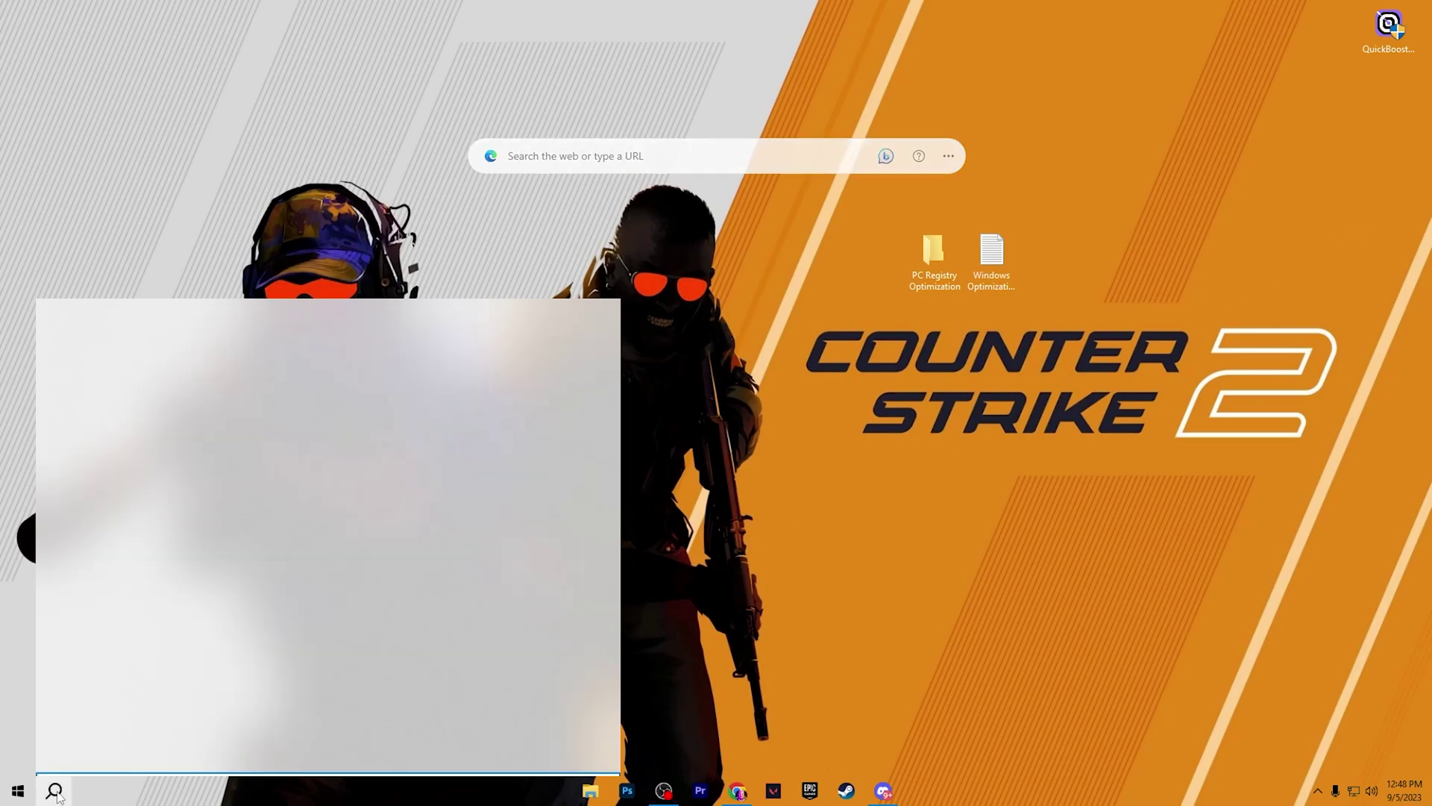
type("power")
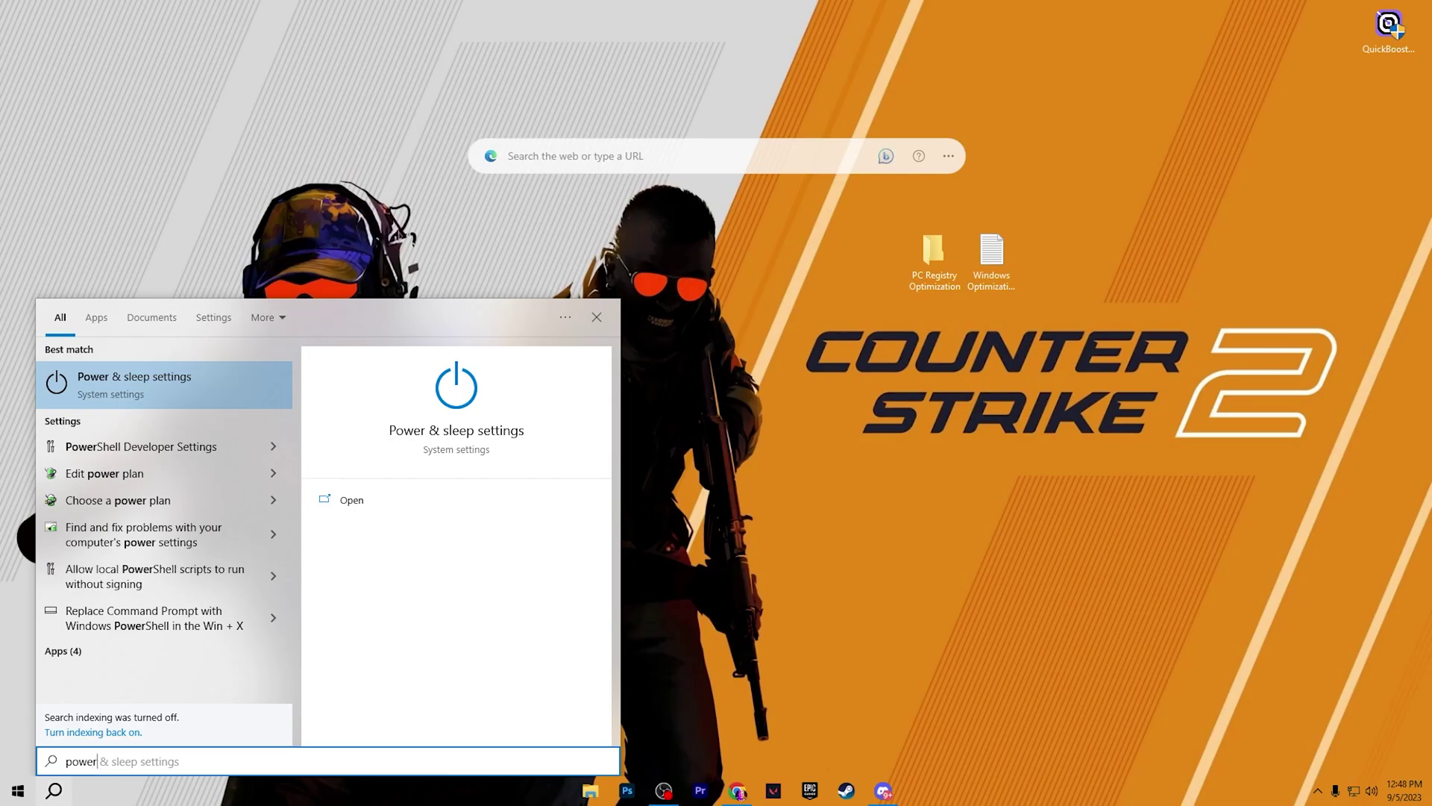
left_click(74, 384)
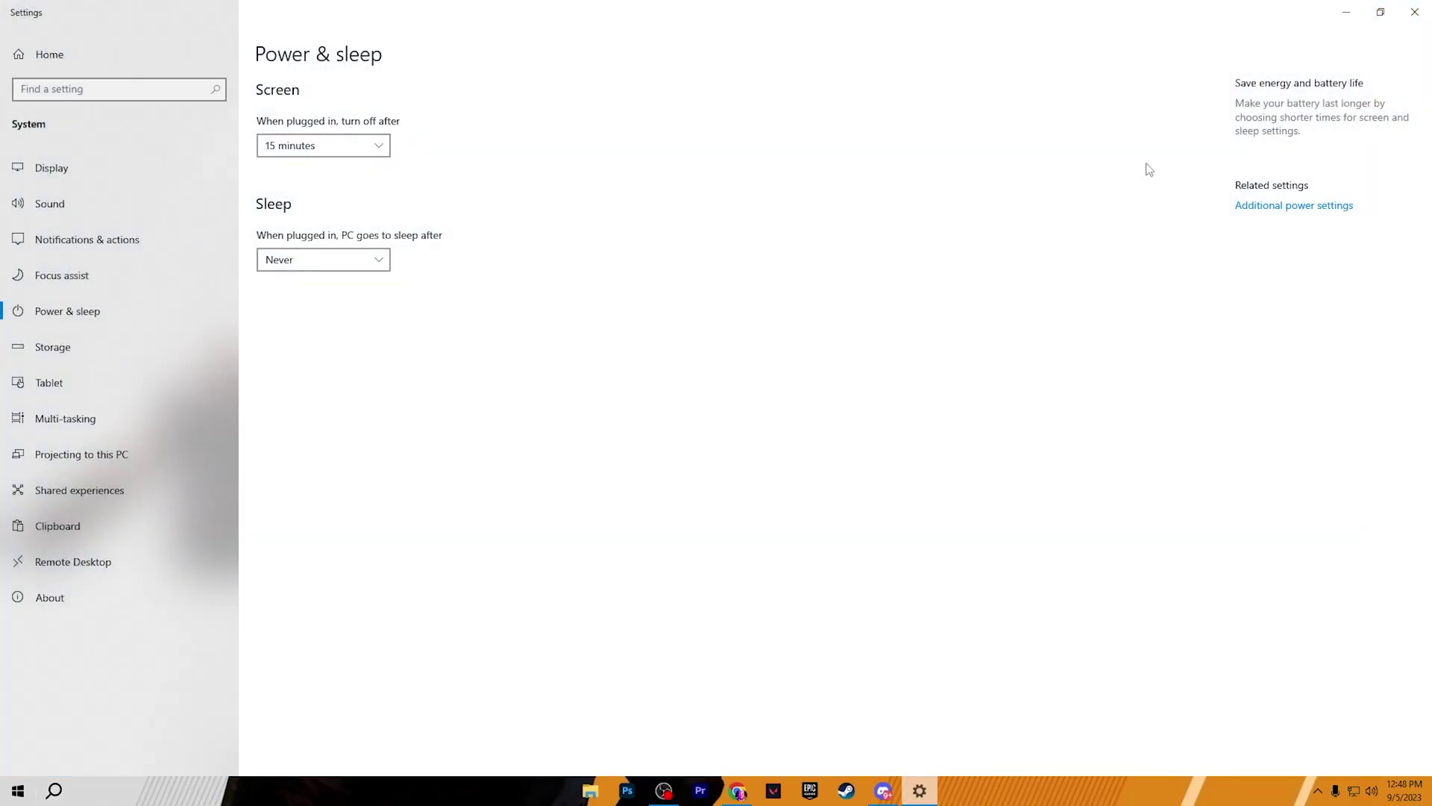
left_click(1277, 208)
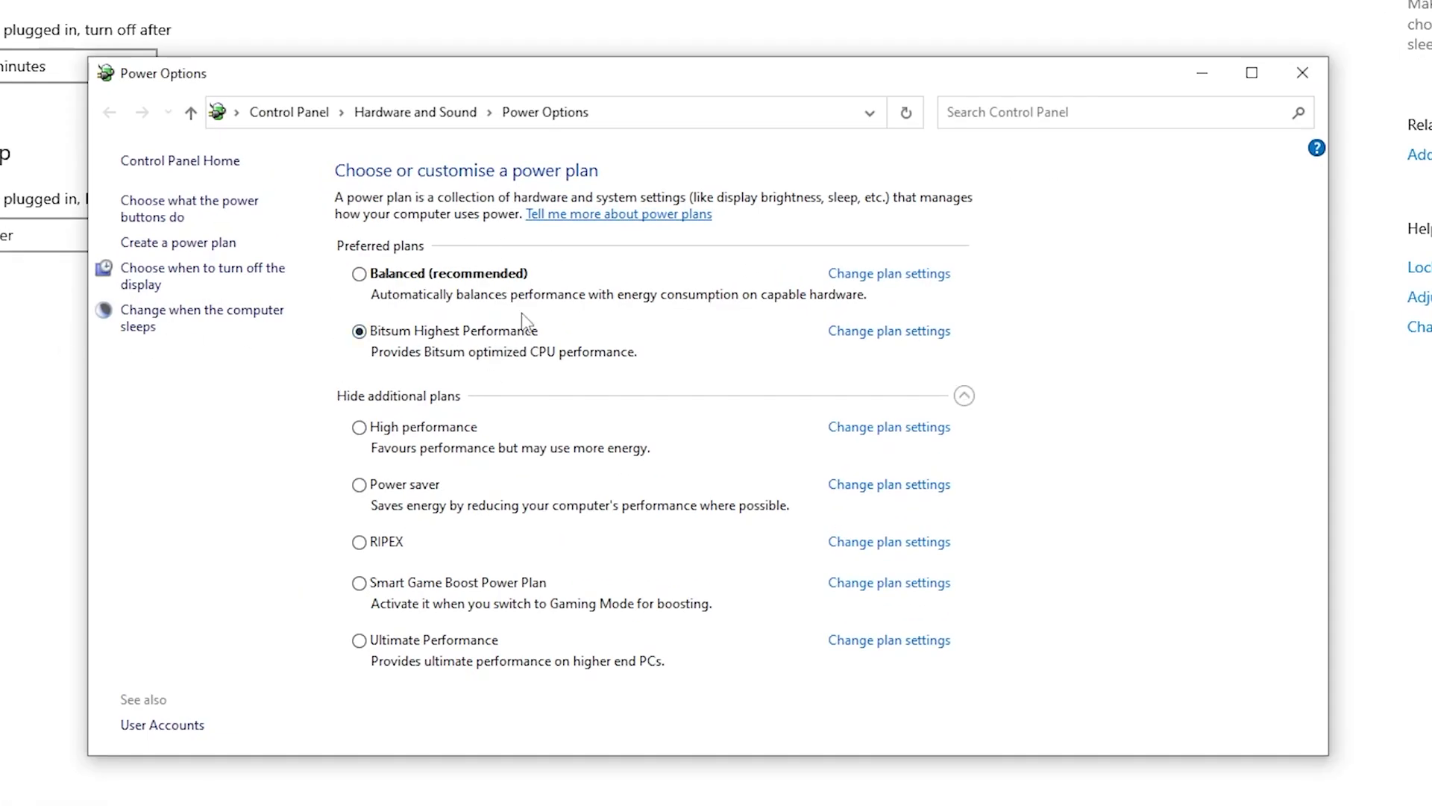
left_click(396, 439)
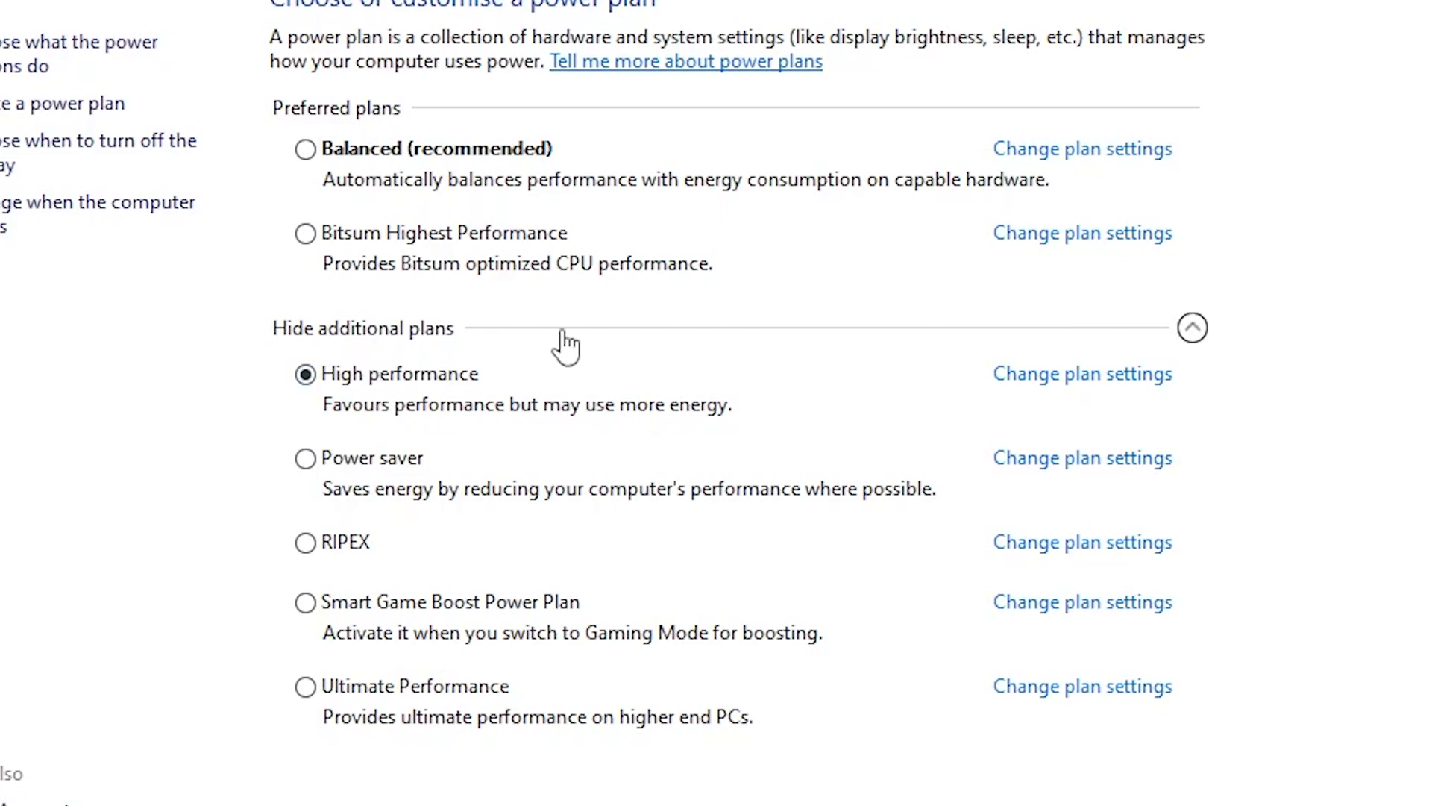
left_click(389, 235)
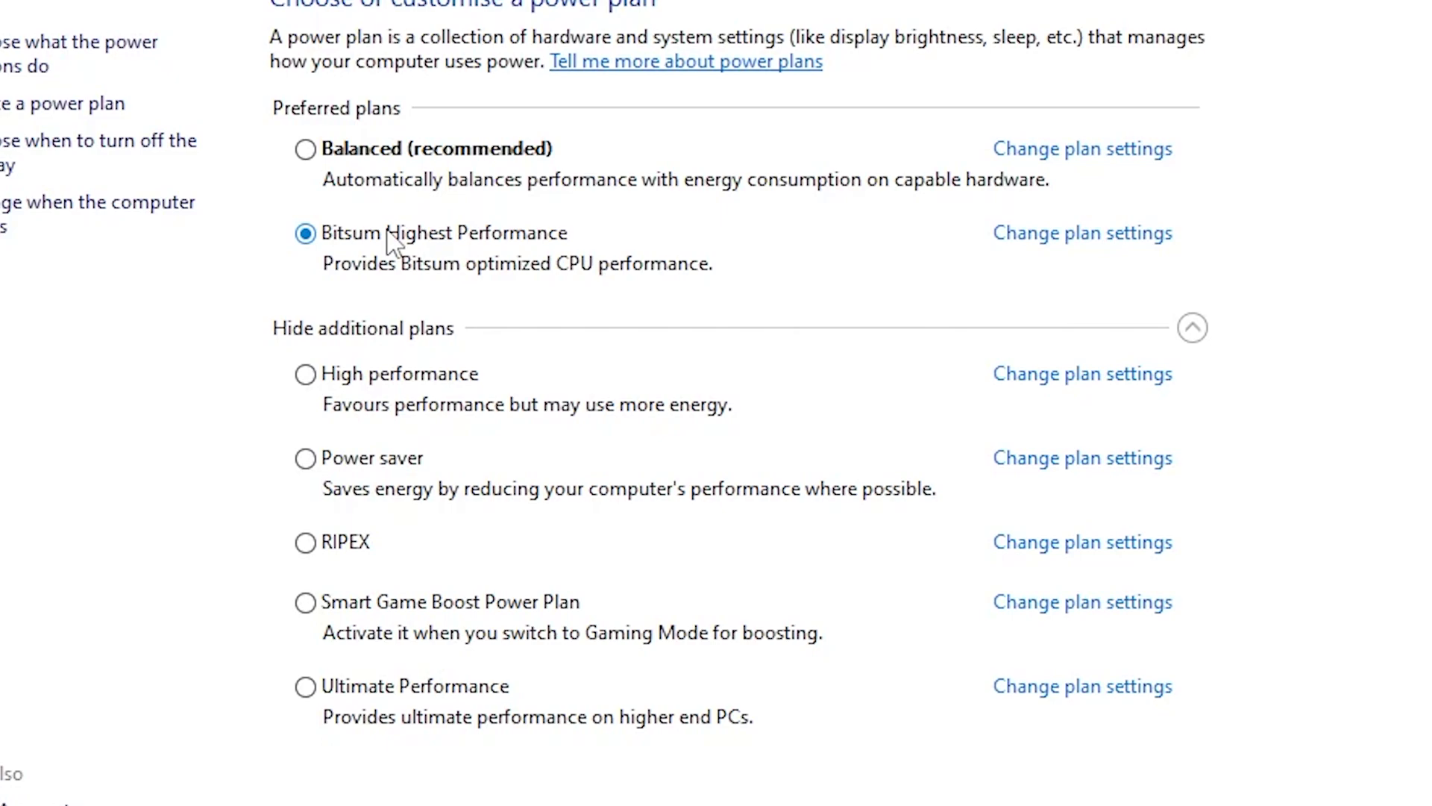
- Verify the Bitsum plan's minimum and maximum processor state are both 100% in advanced power settings
left_click(1086, 237)
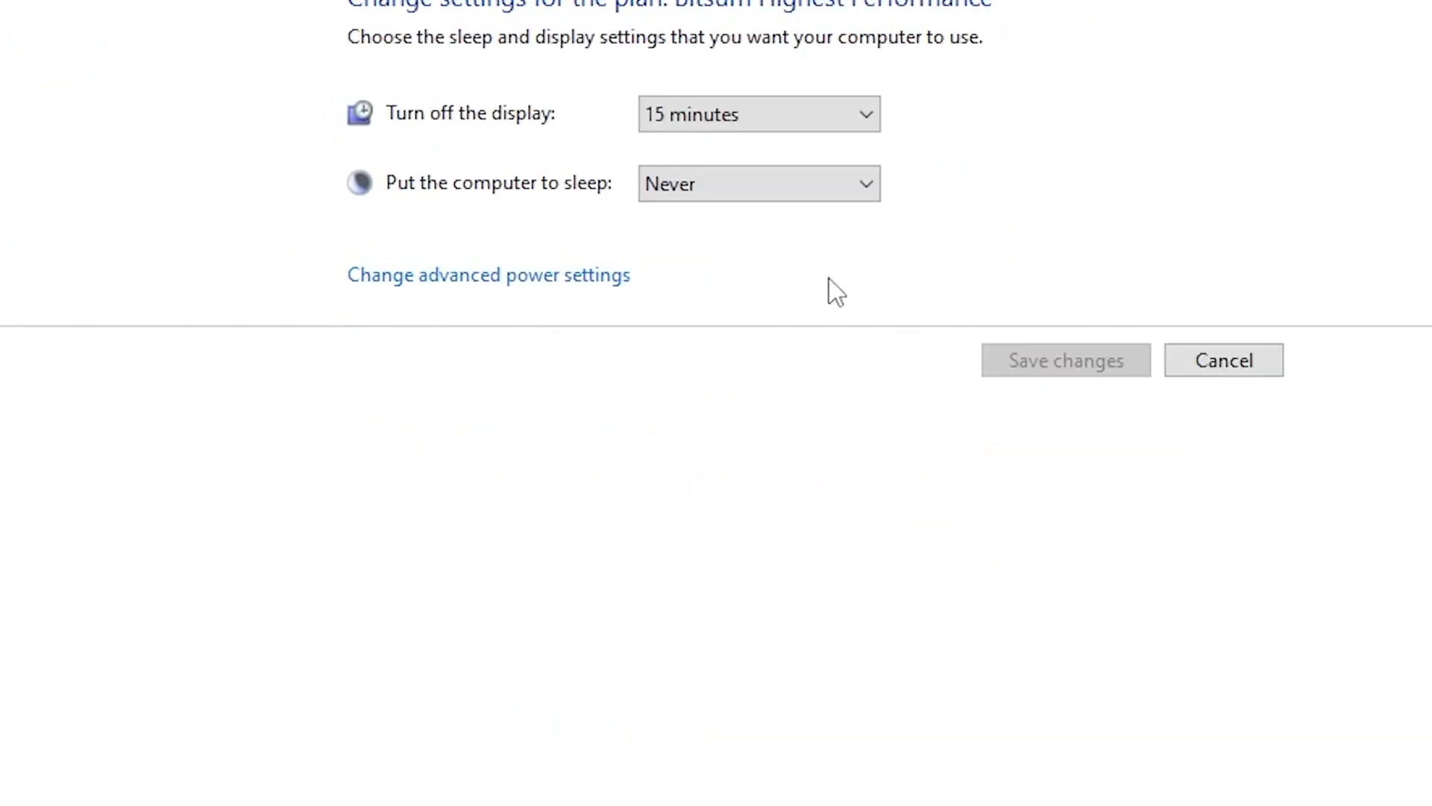
left_click(494, 287)
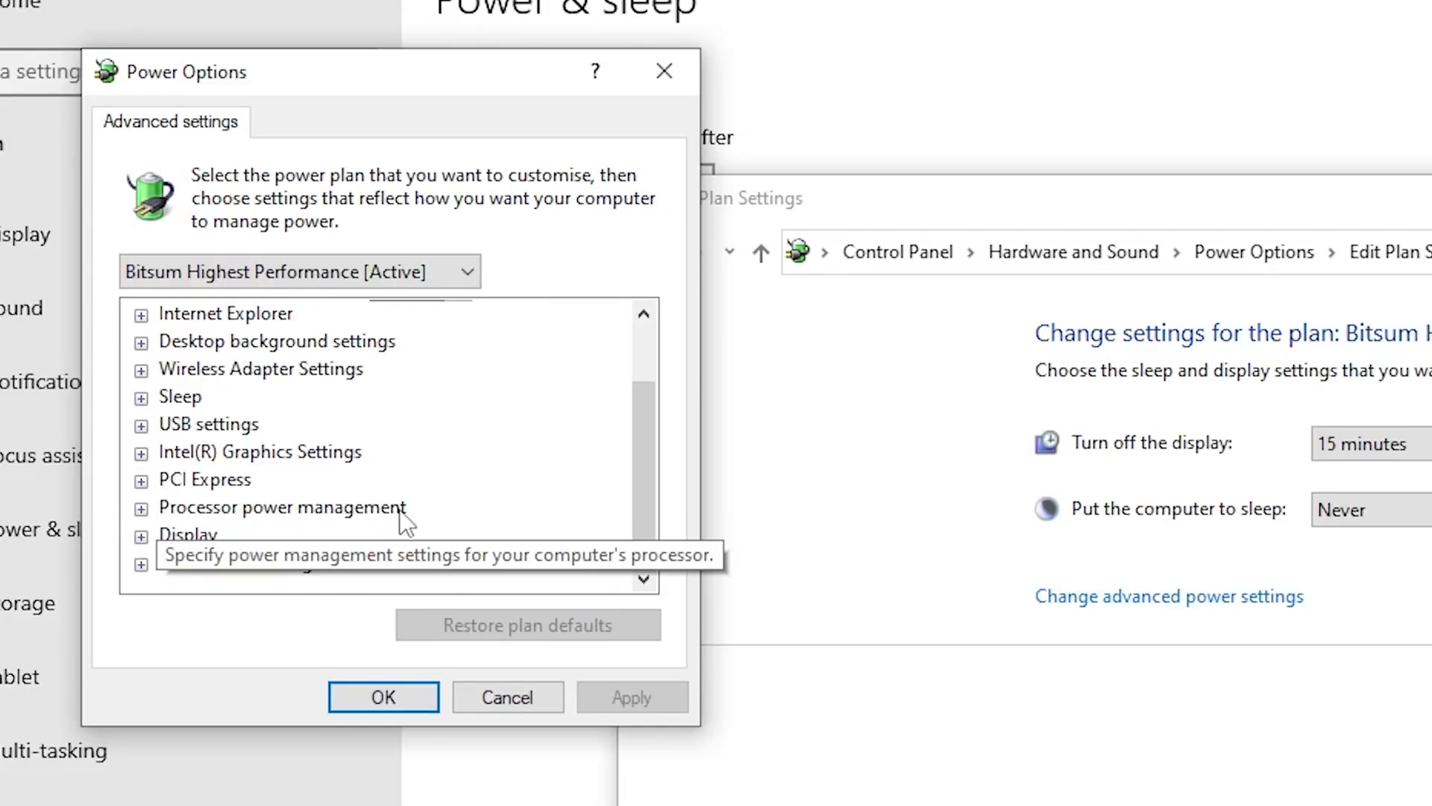
left_click(142, 508)
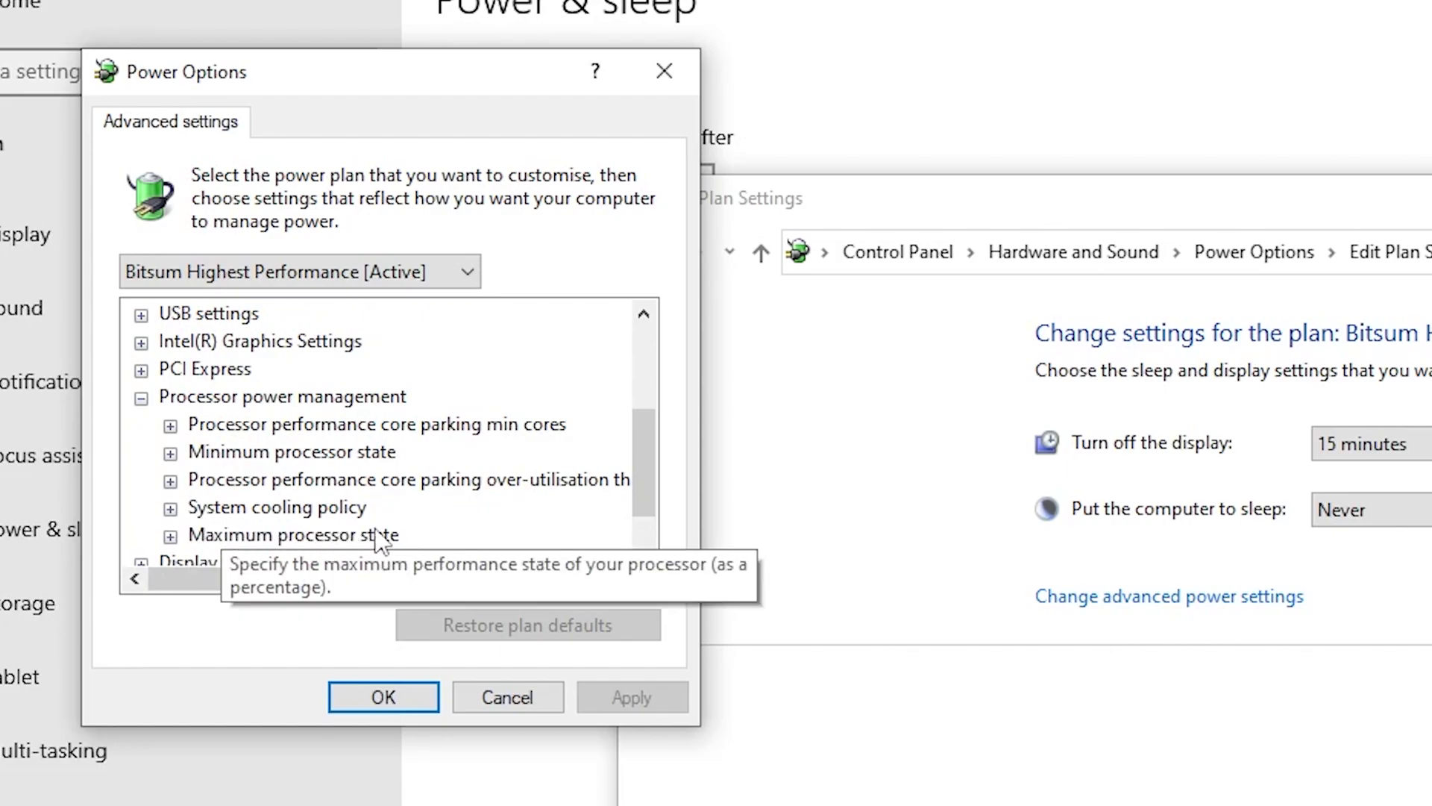
left_click(171, 535)
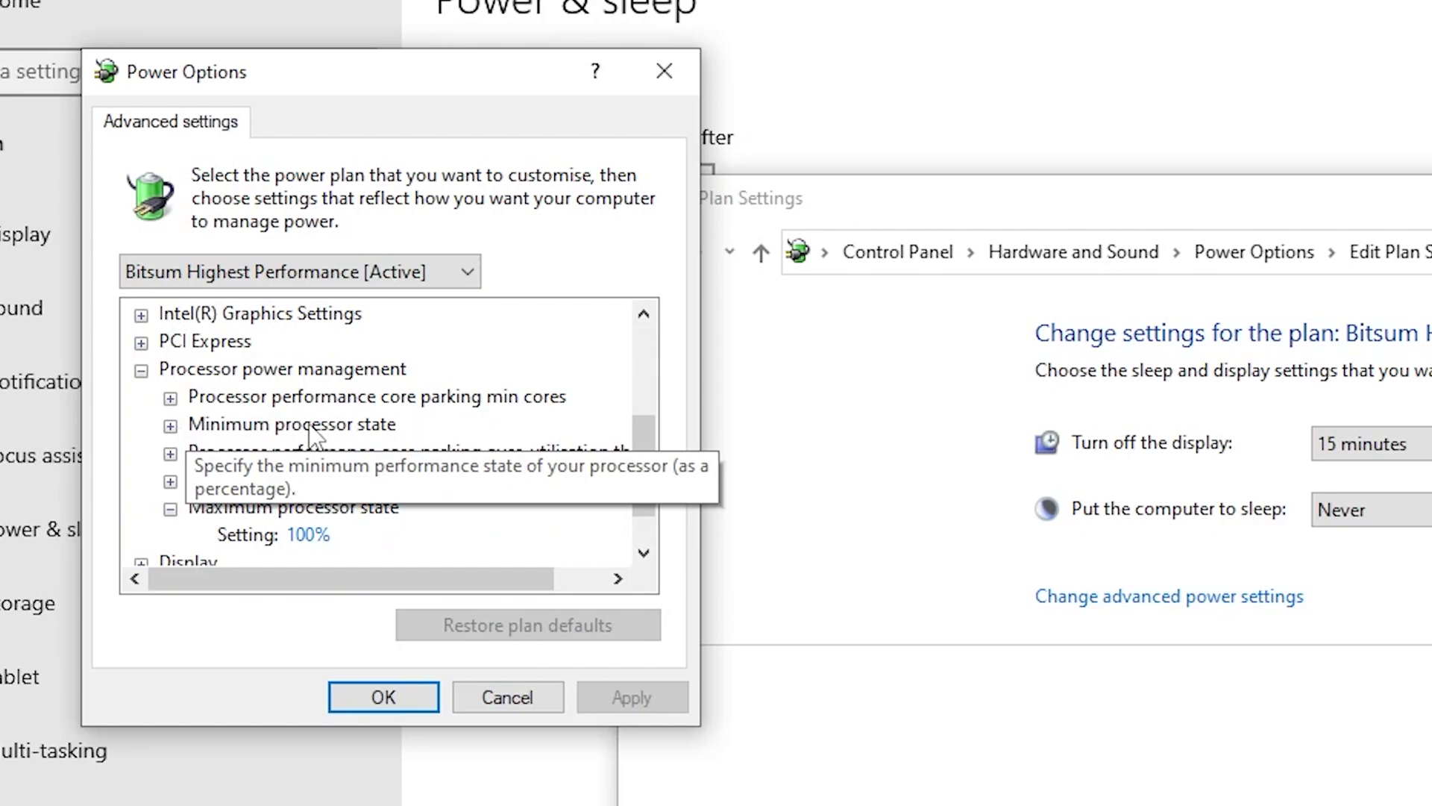
left_click(171, 425)
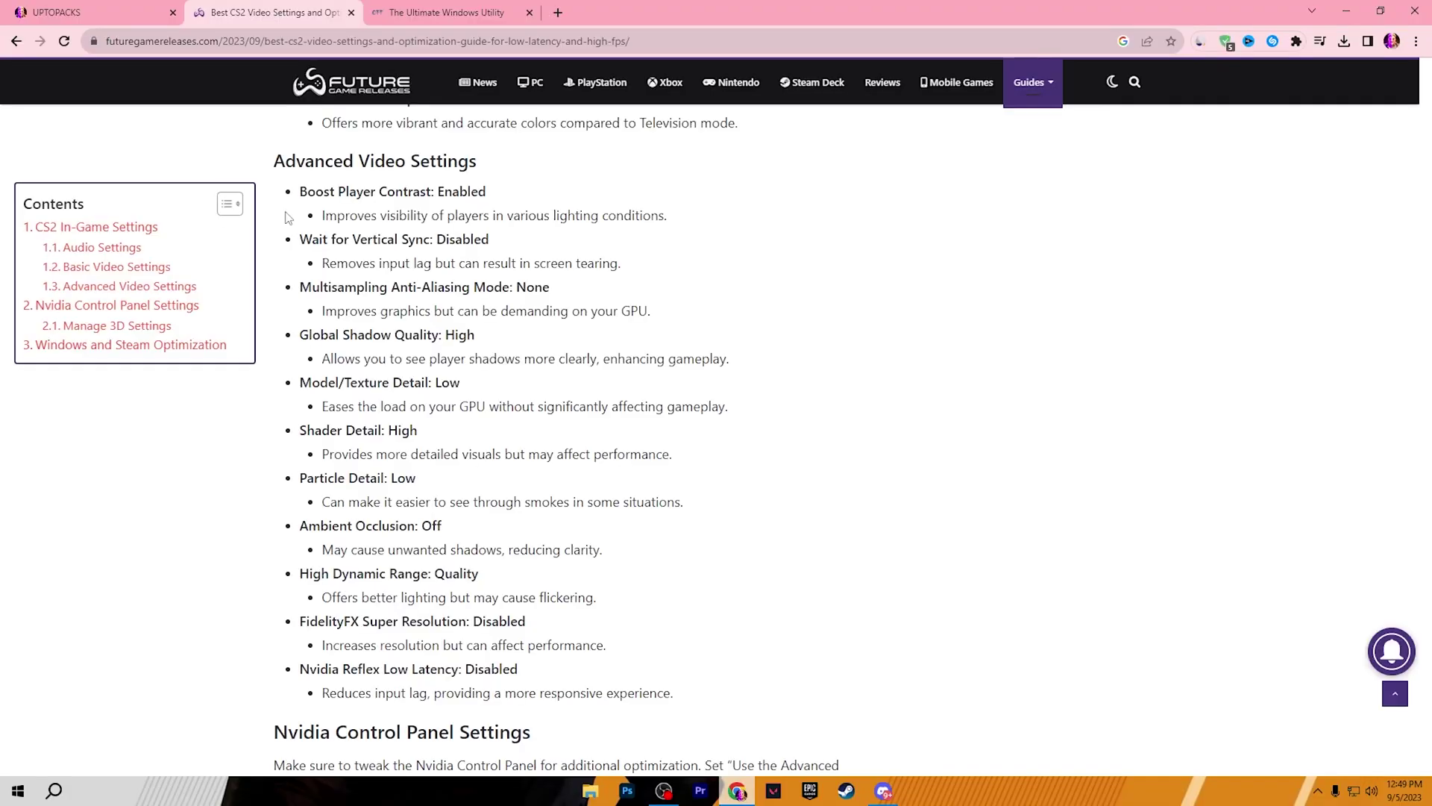
left_click(67, 11)
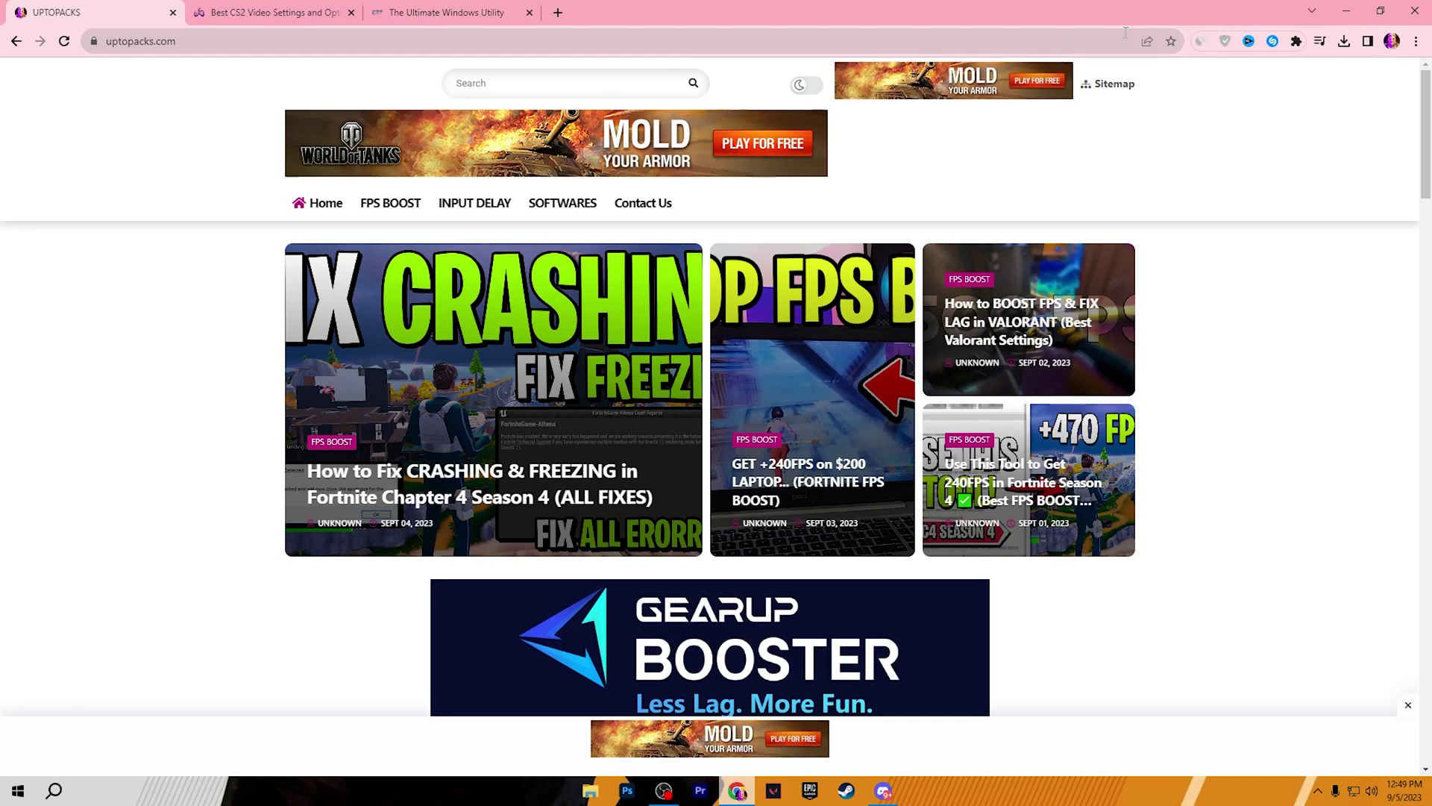
left_click(1346, 11)
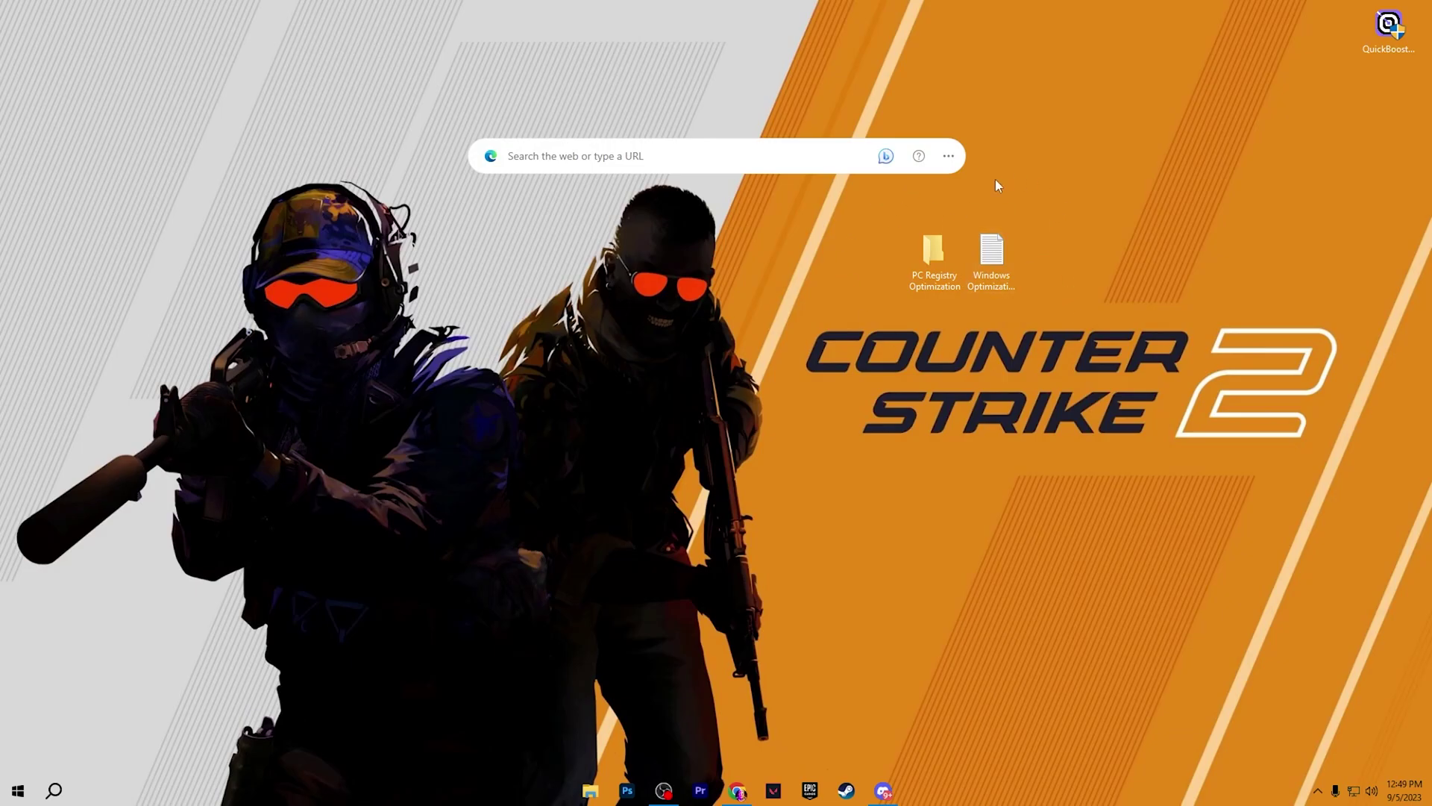
- Open the PC Registry Optimization folder and box-select all five .reg files
double_click(940, 252)
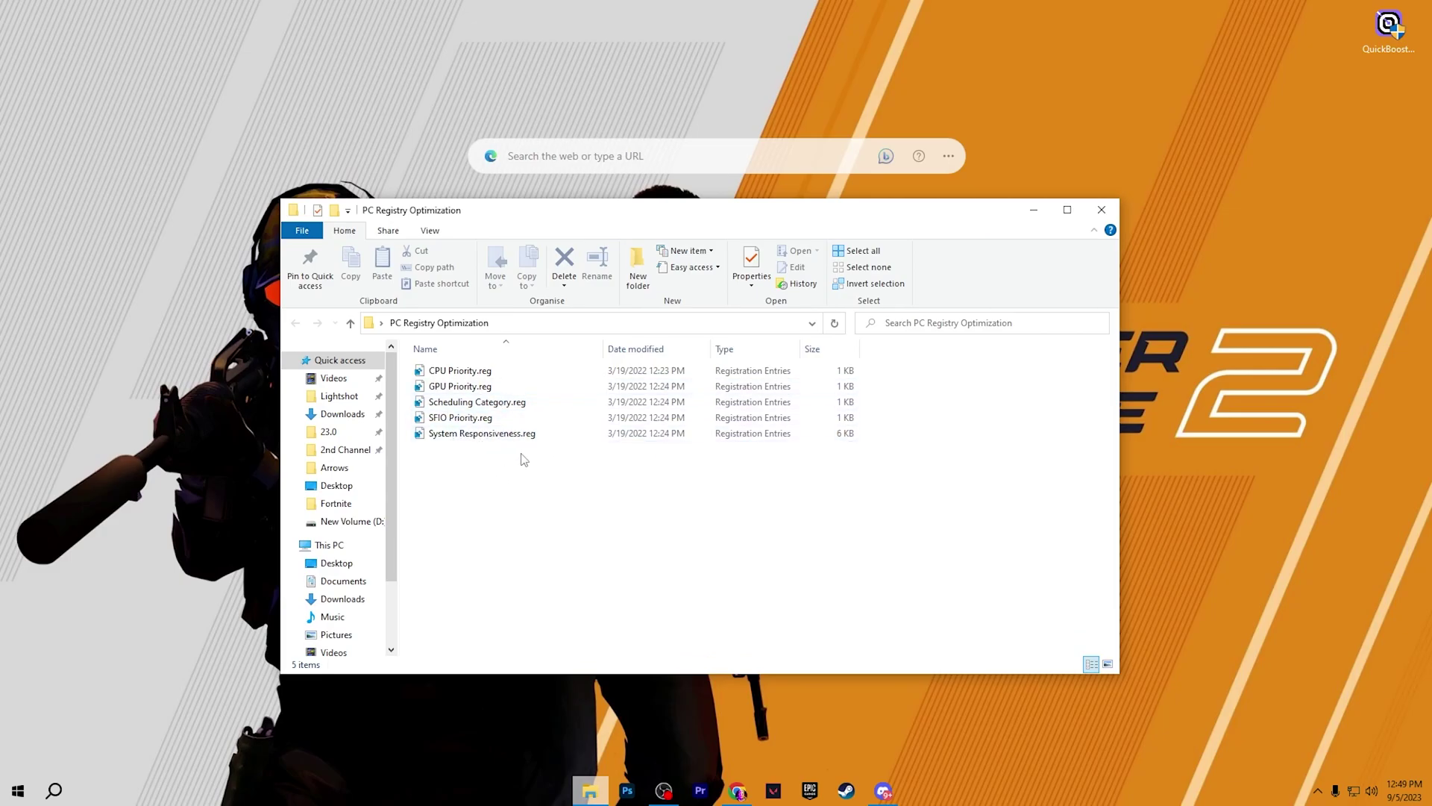
left_click_drag(467, 499, 524, 364)
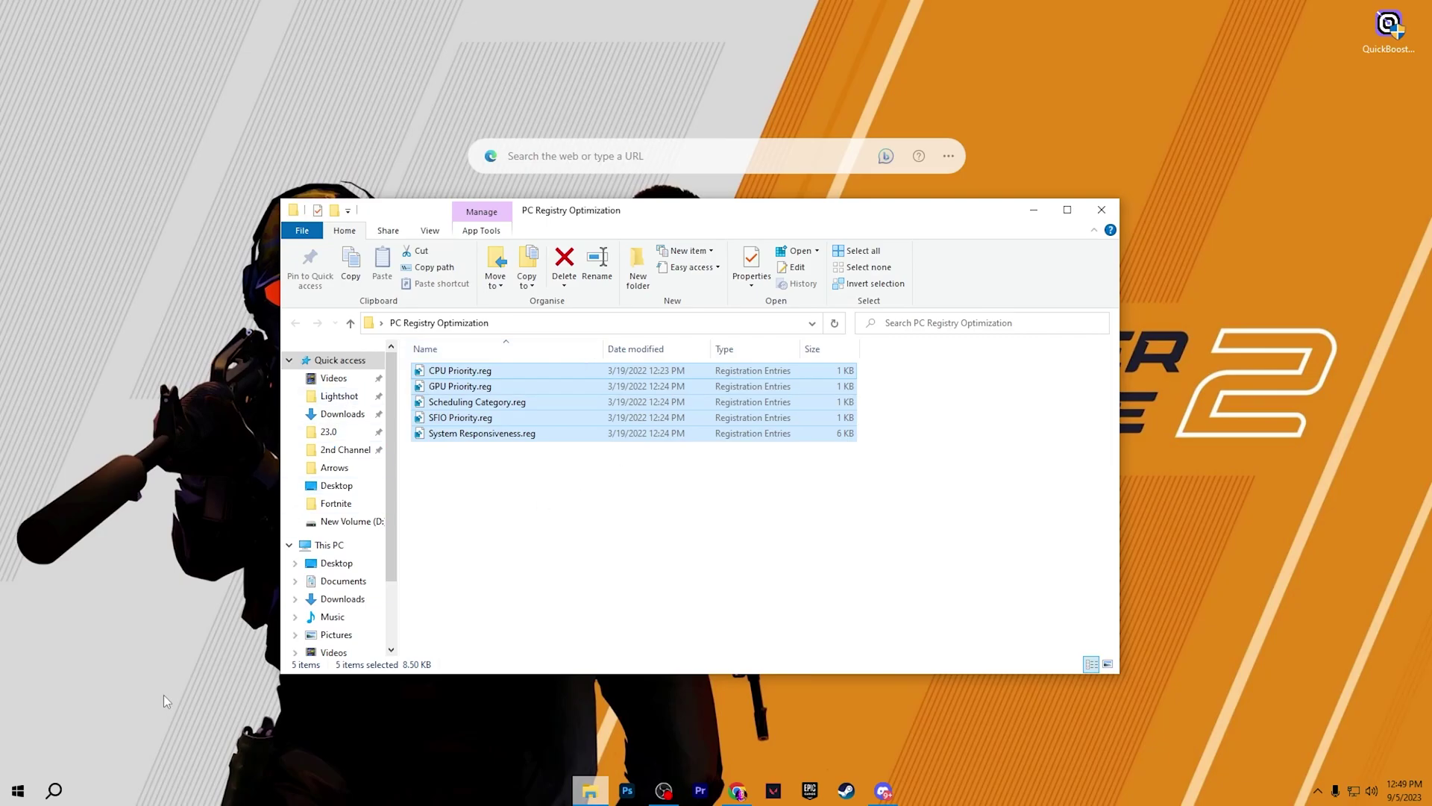
- Turn on system protection for New Volume (D:) from the restore point settings
left_click(56, 792)
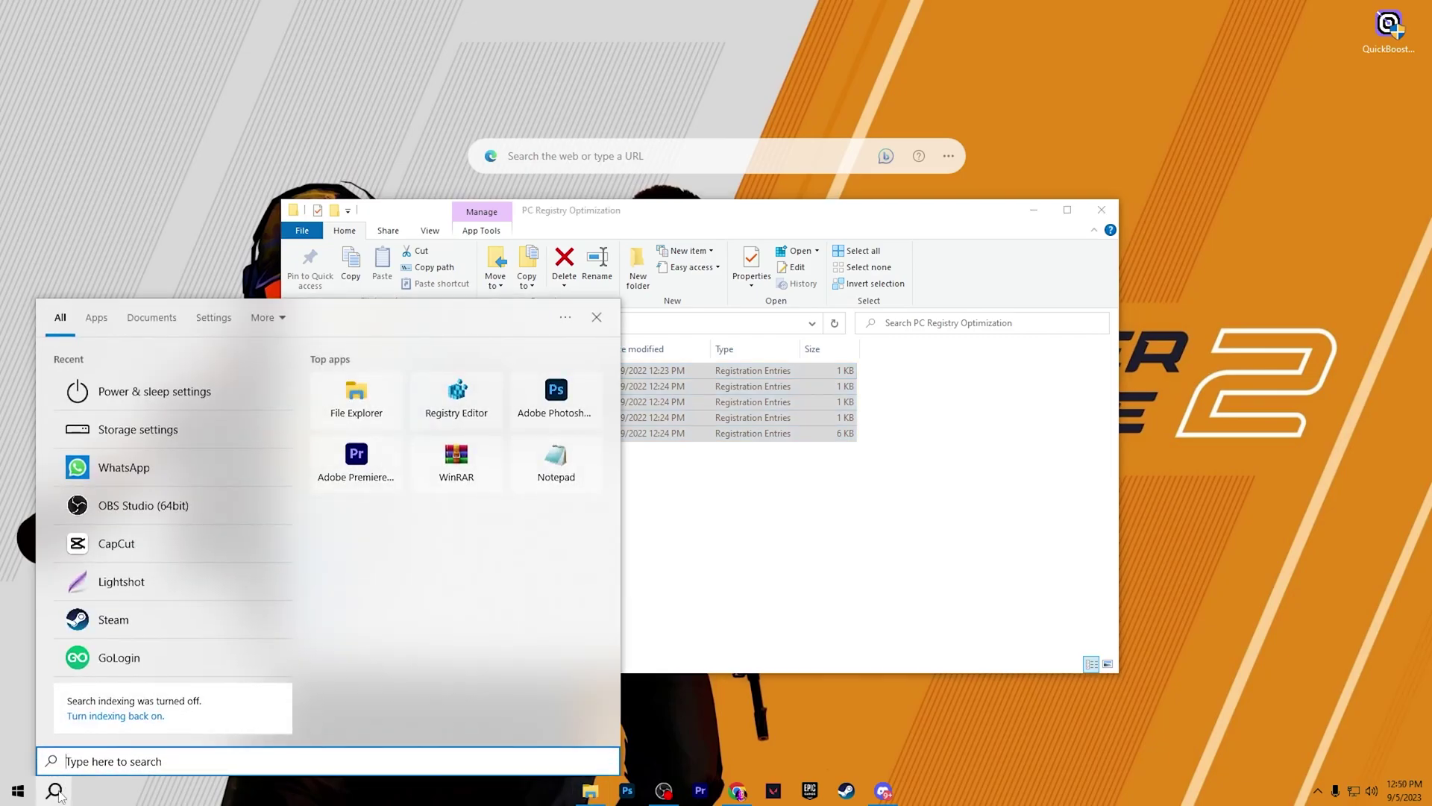
type("restore")
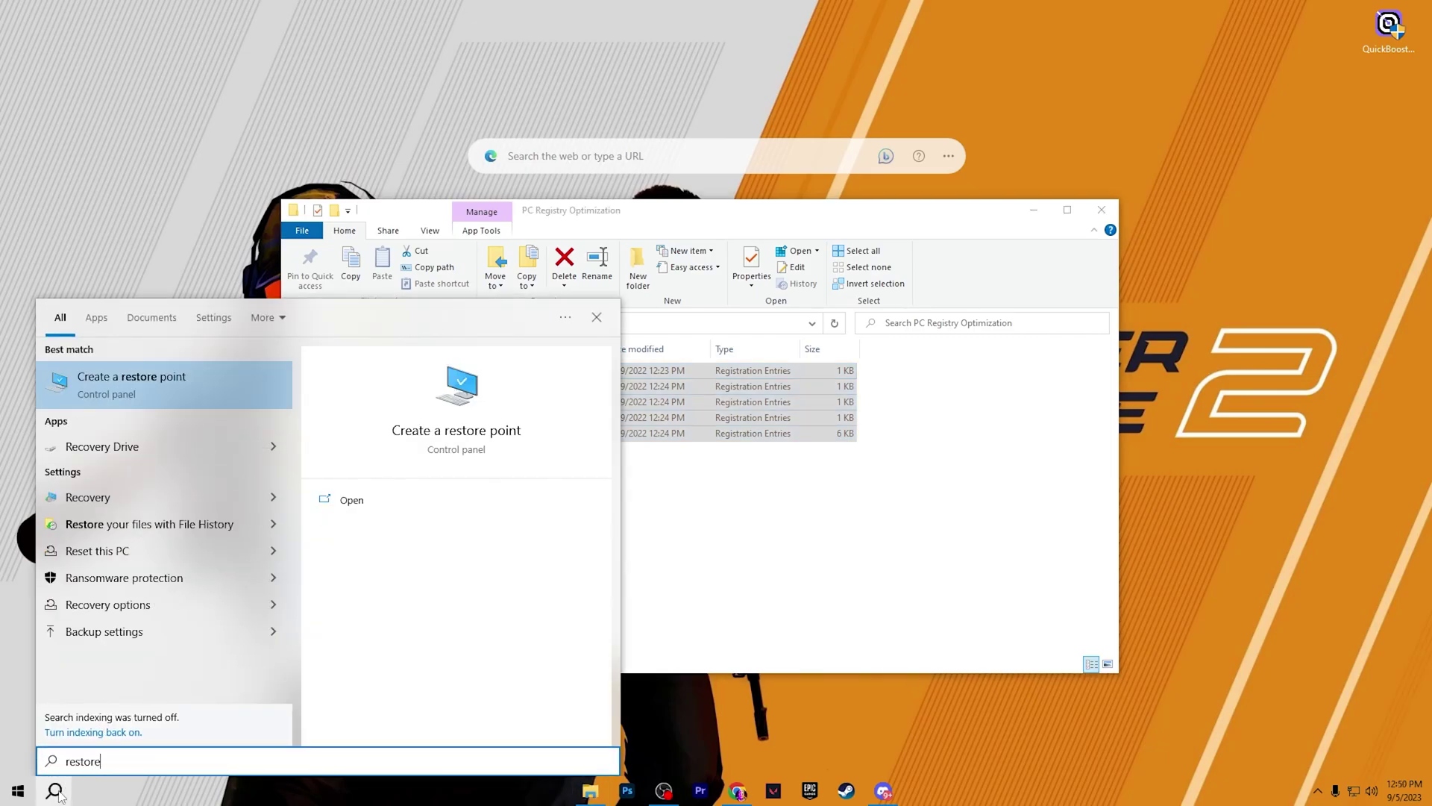
left_click(167, 384)
left_click(348, 364)
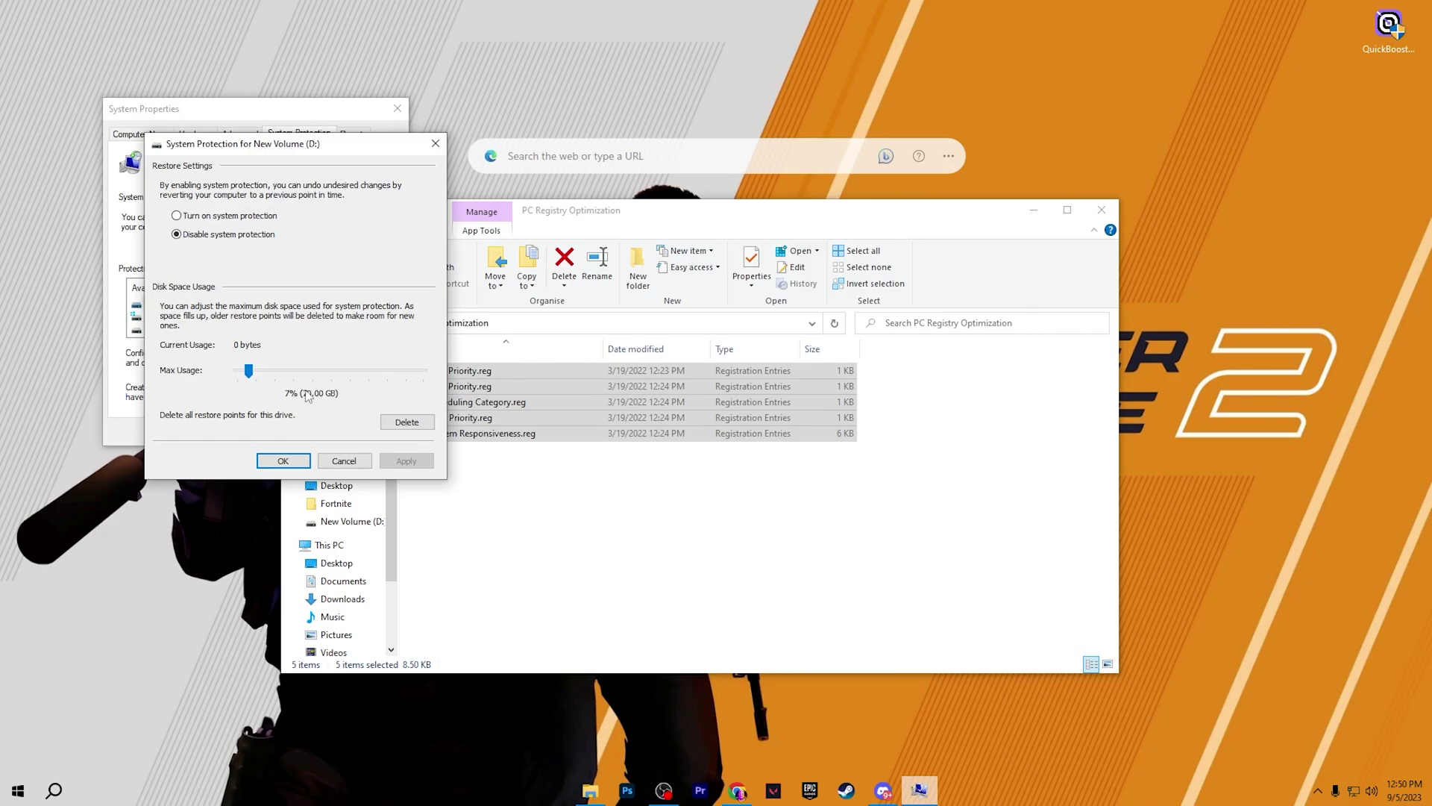
left_click(177, 215)
left_click(408, 460)
left_click(283, 460)
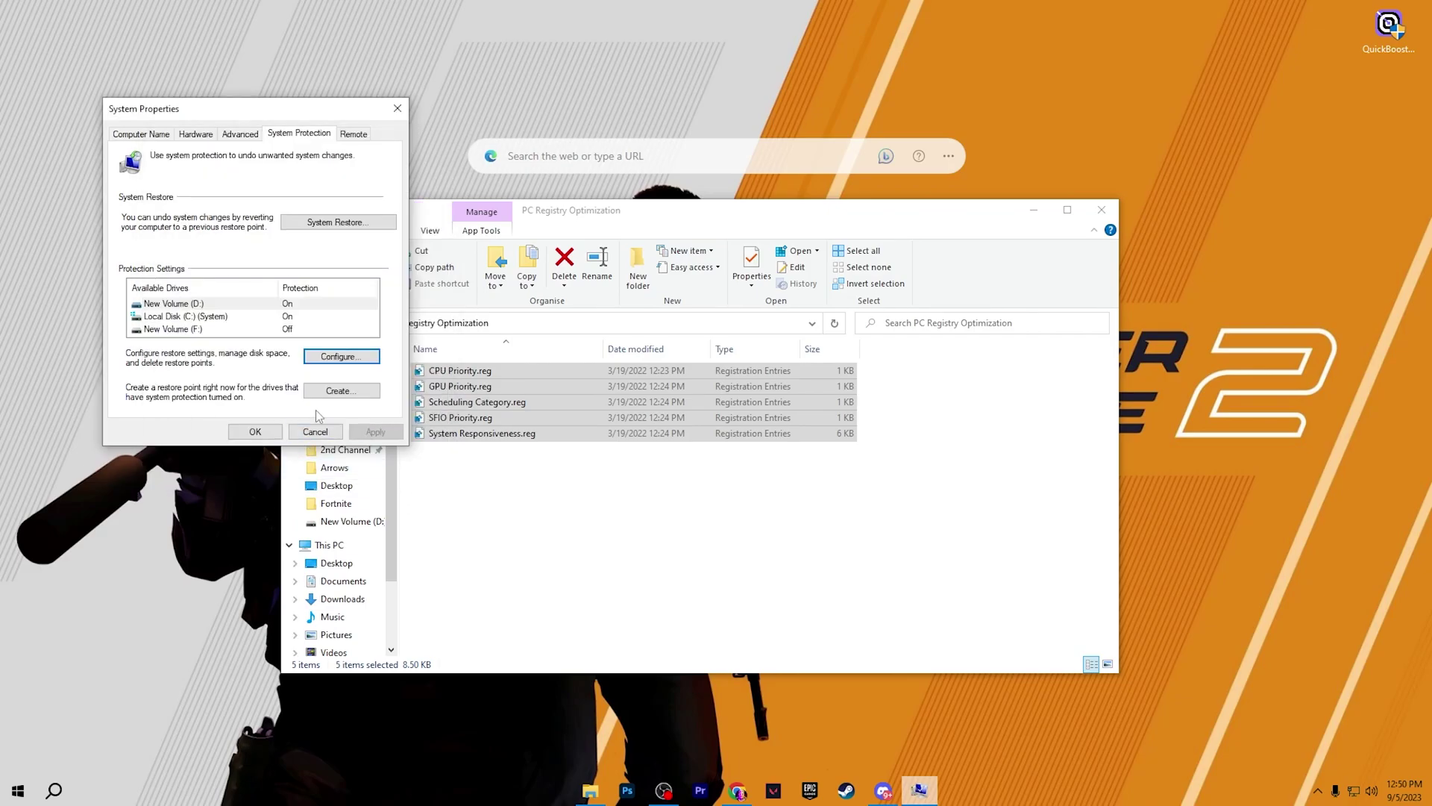
- Create a restore point named 'rip'
left_click(339, 391)
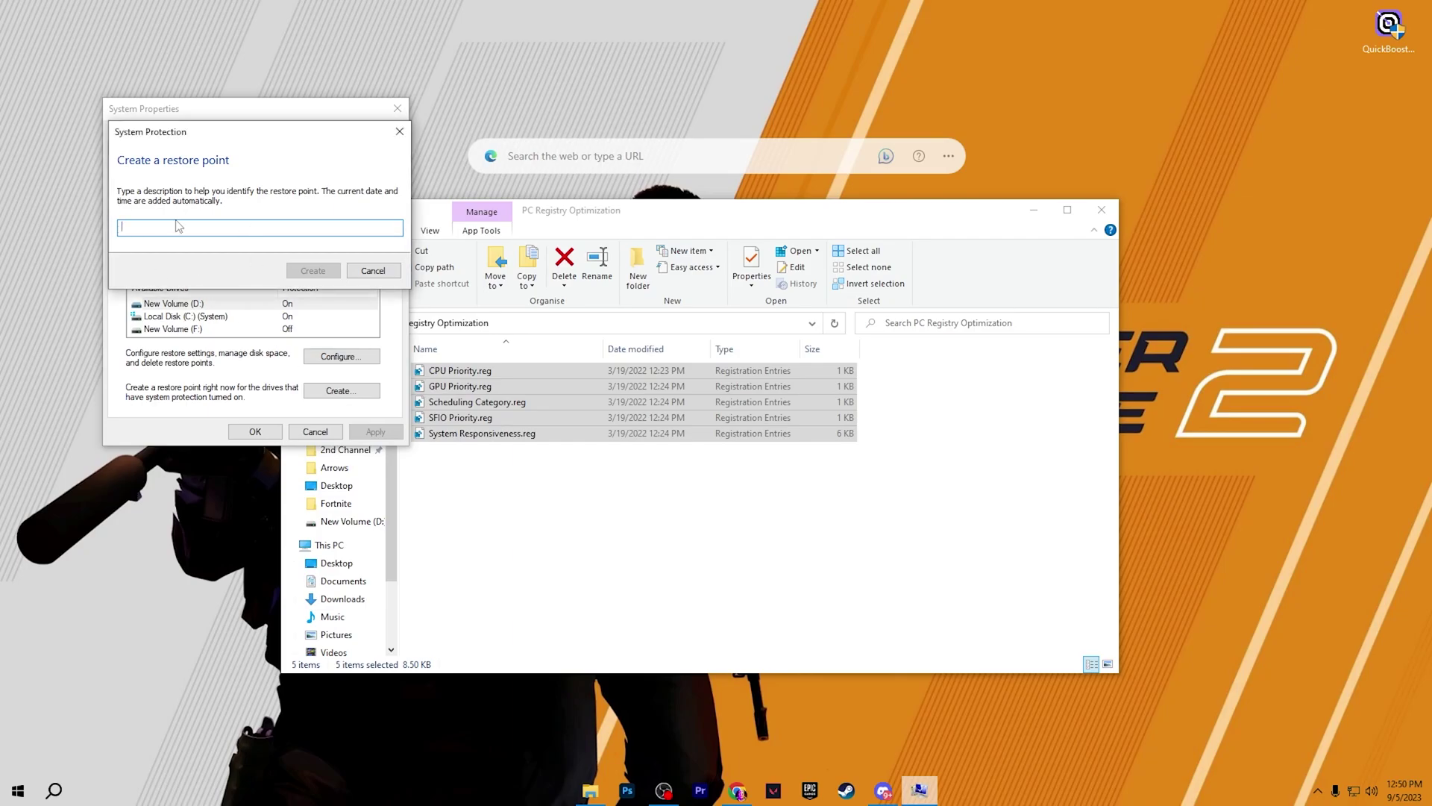
type("ripex")
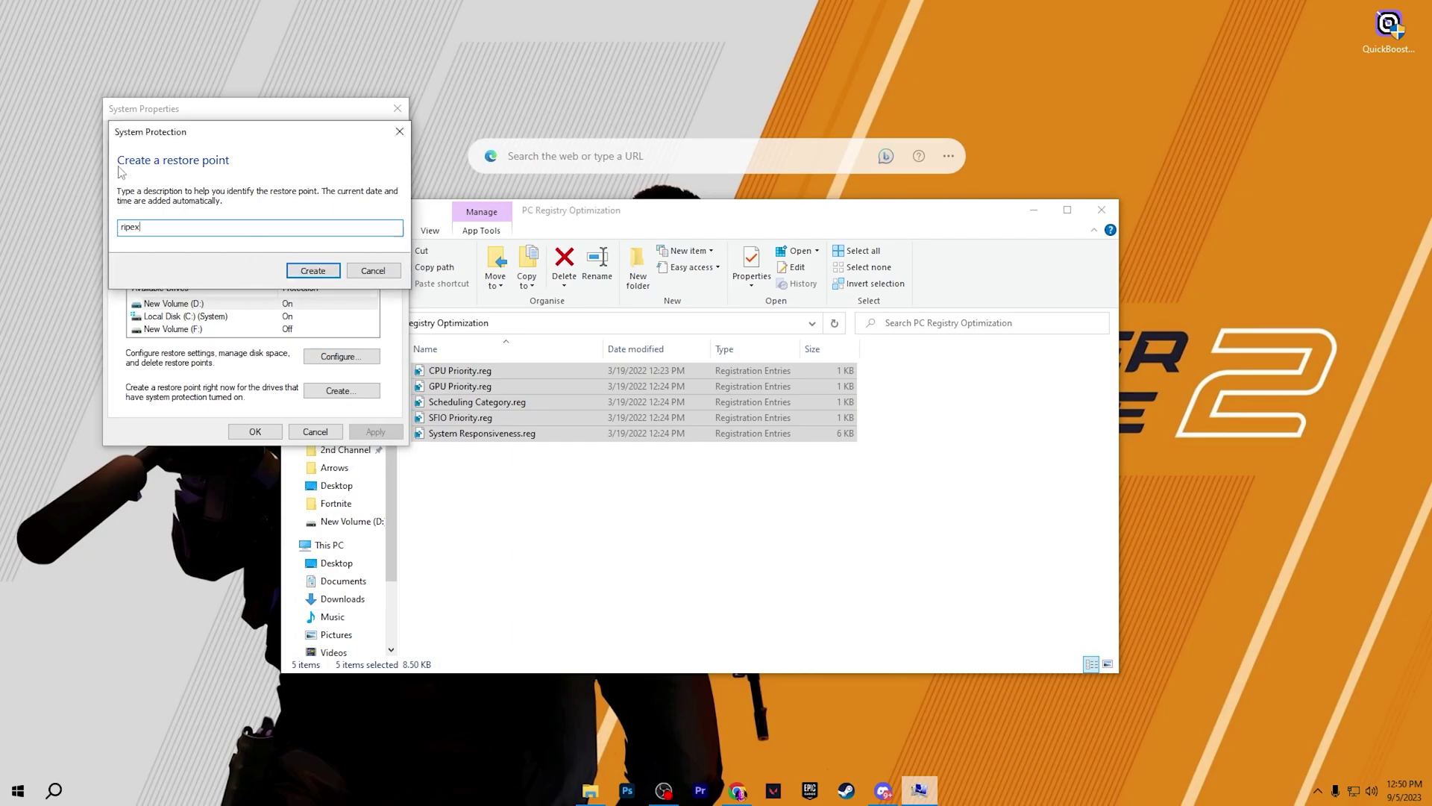
left_click(312, 270)
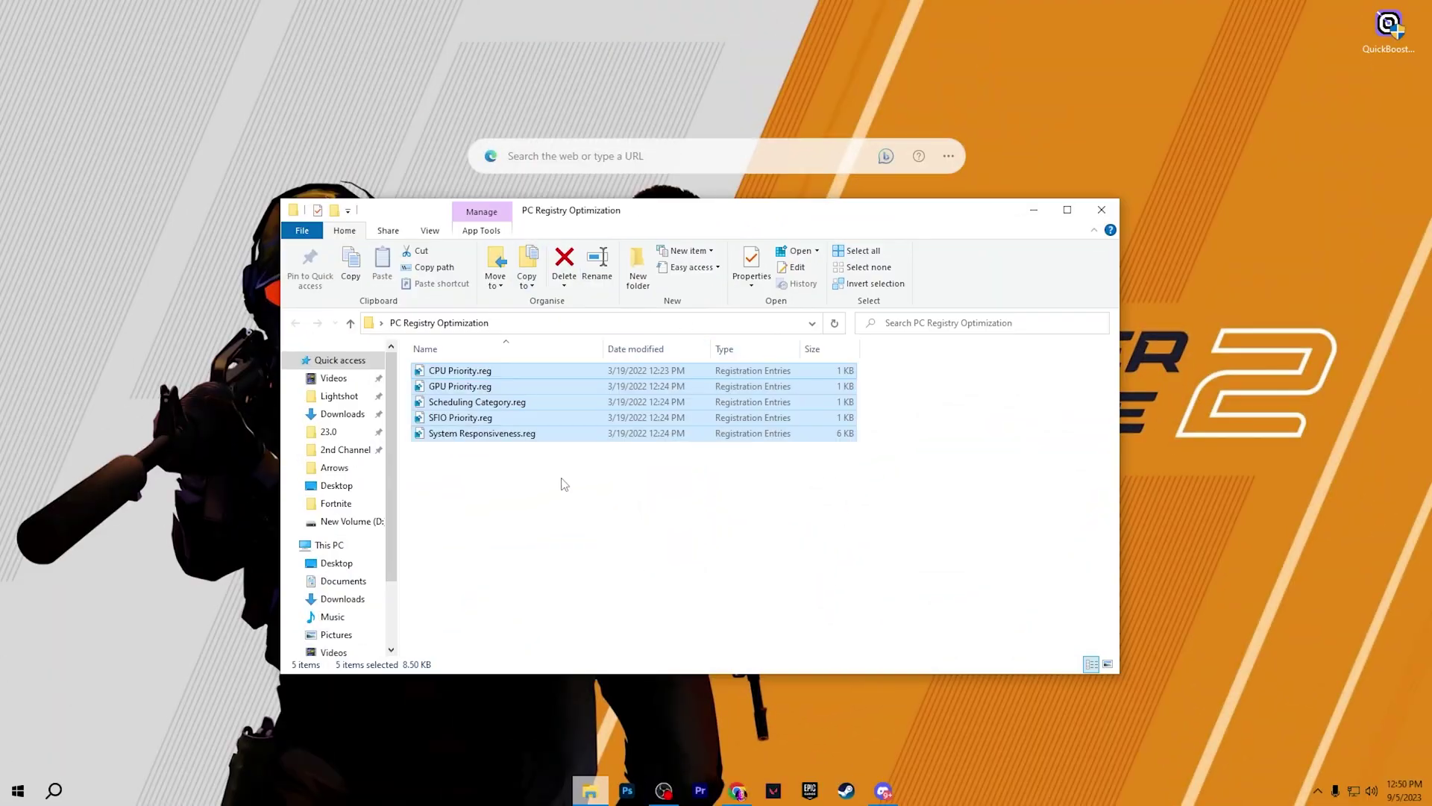
- Merge CPU Priority.reg and GPU Priority.reg into the registry, confirming each prompt
left_click(570, 507)
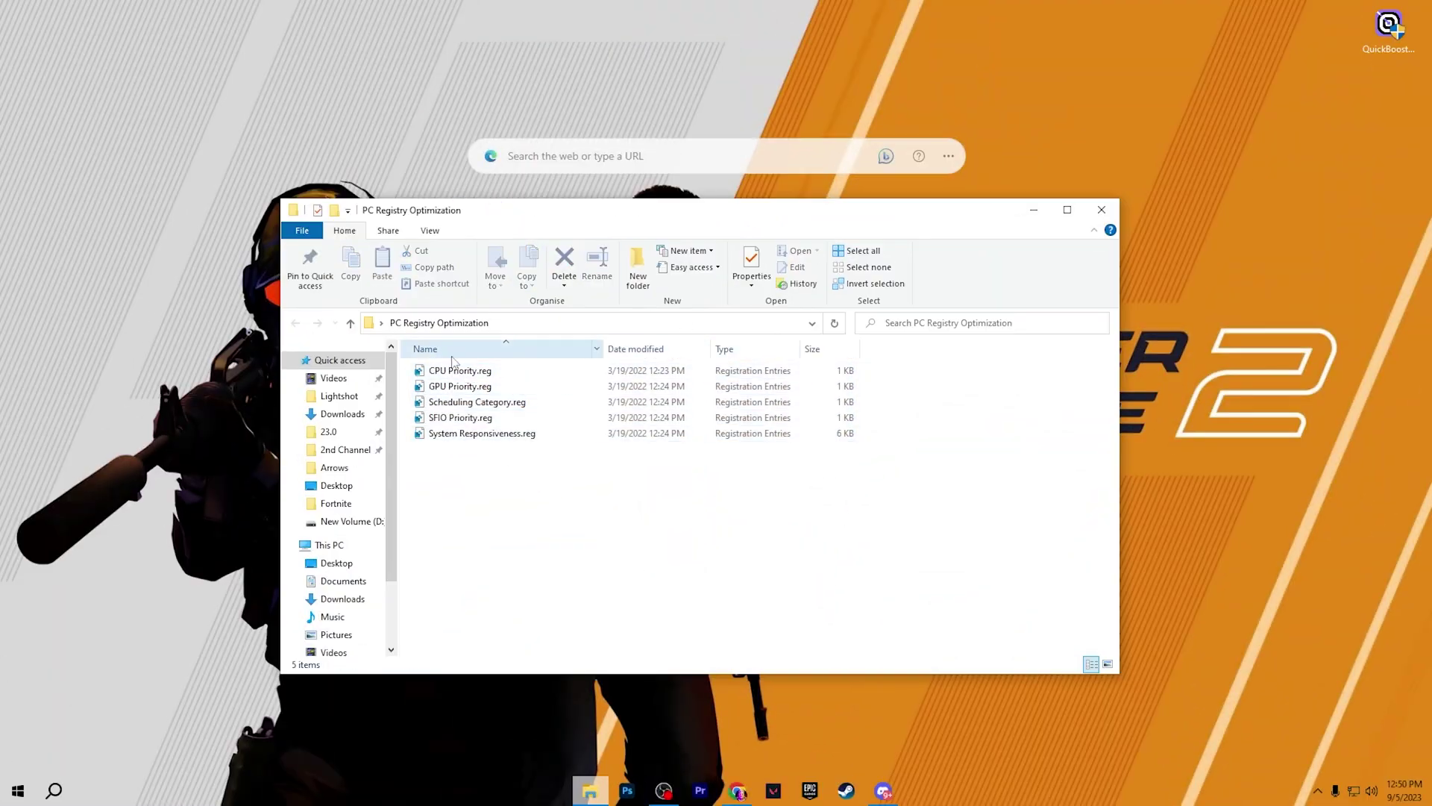
left_click(475, 373)
double_click(475, 373)
left_click(635, 593)
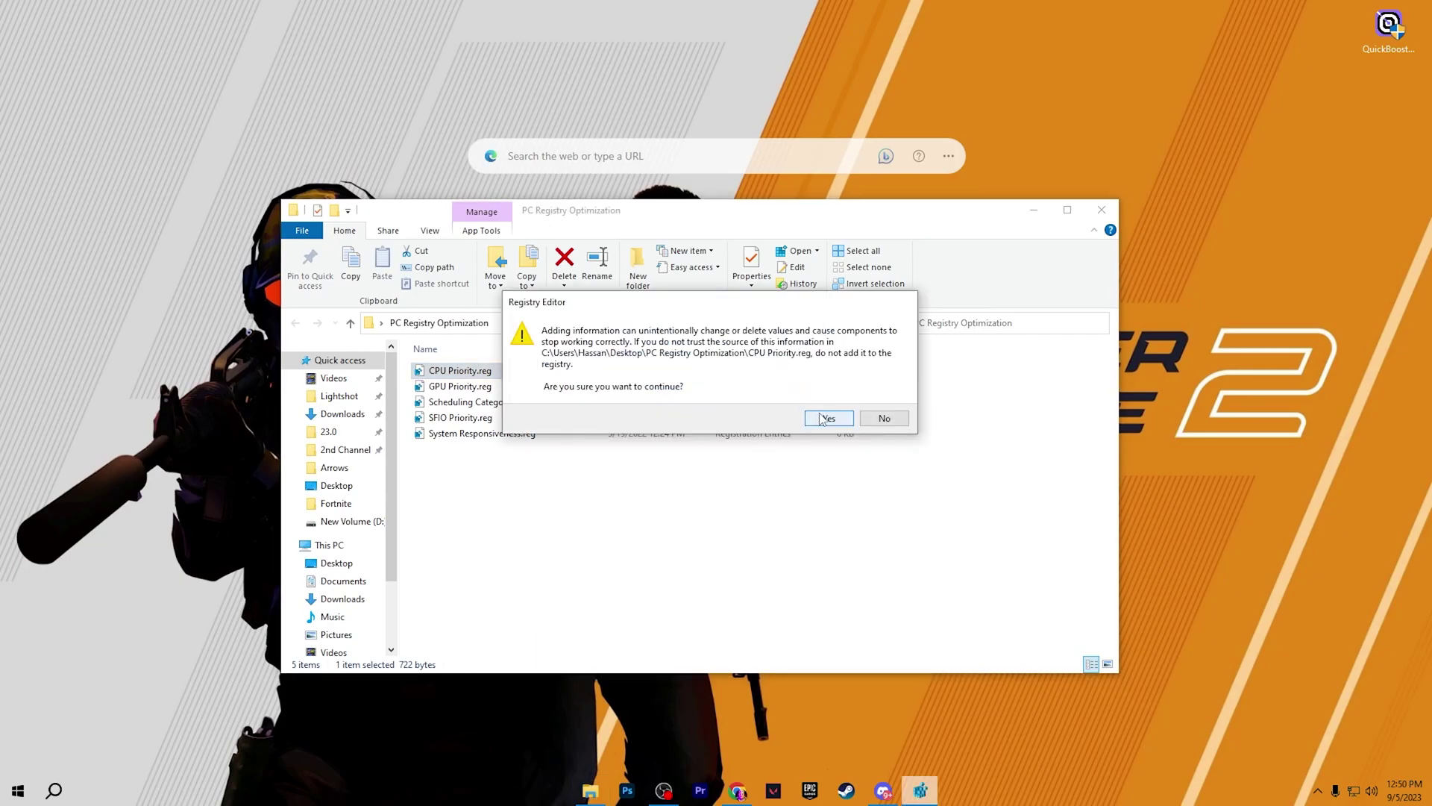
left_click(824, 418)
left_click(884, 396)
double_click(455, 385)
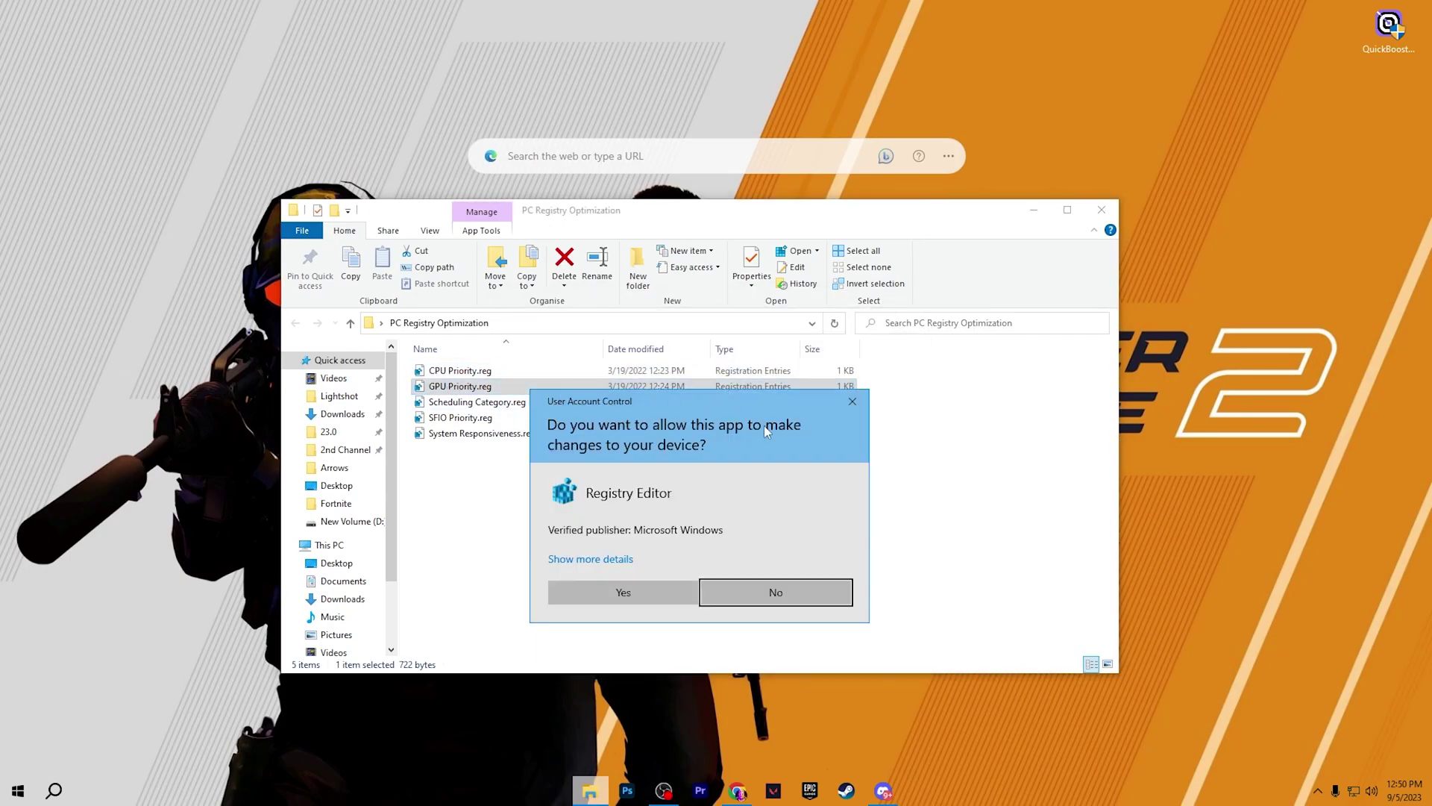
left_click(623, 593)
left_click(883, 394)
- Merge Scheduling Category.reg, SFIO Priority.reg and System Responsiveness.reg into the registry
double_click(478, 402)
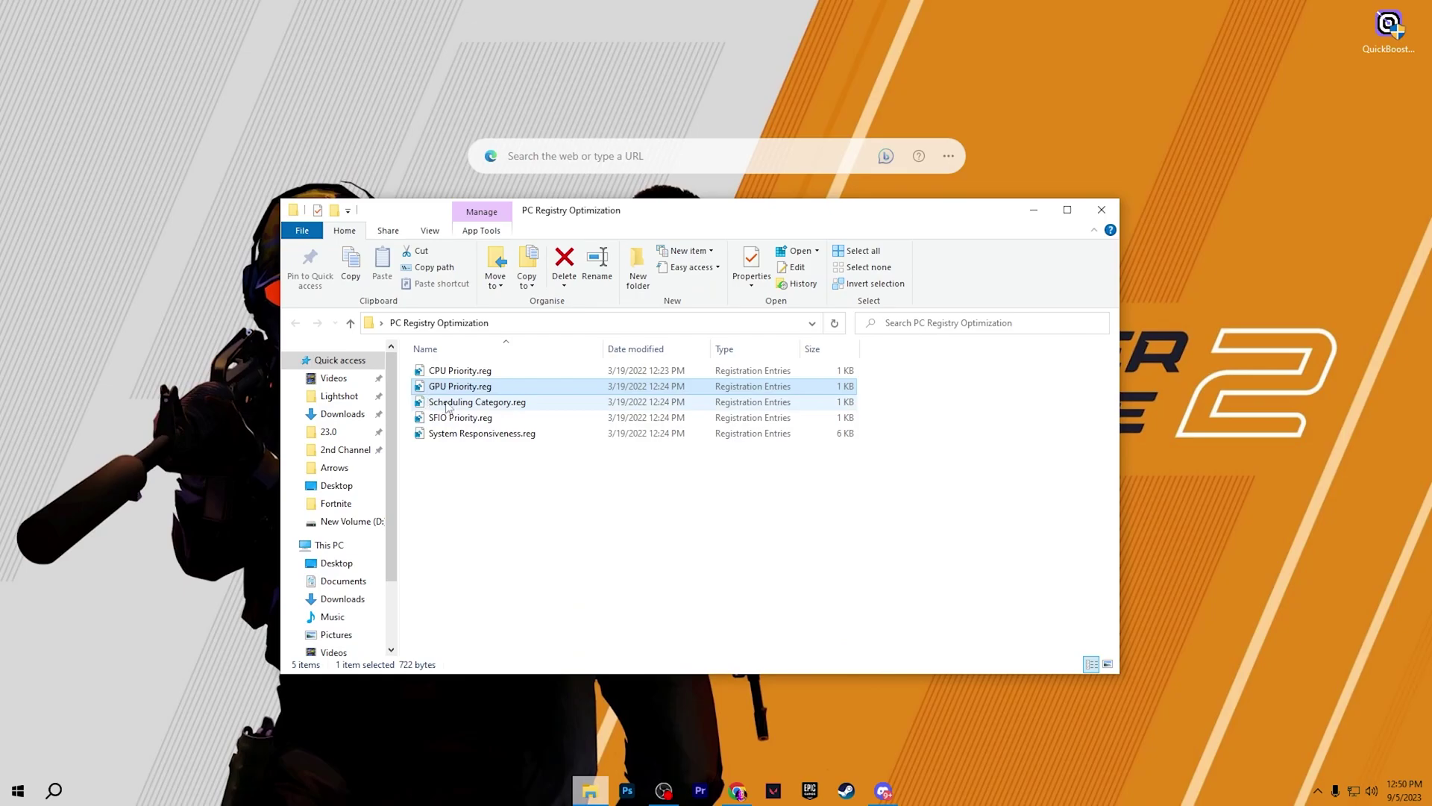
left_click(650, 594)
left_click(829, 418)
left_click(887, 403)
double_click(460, 417)
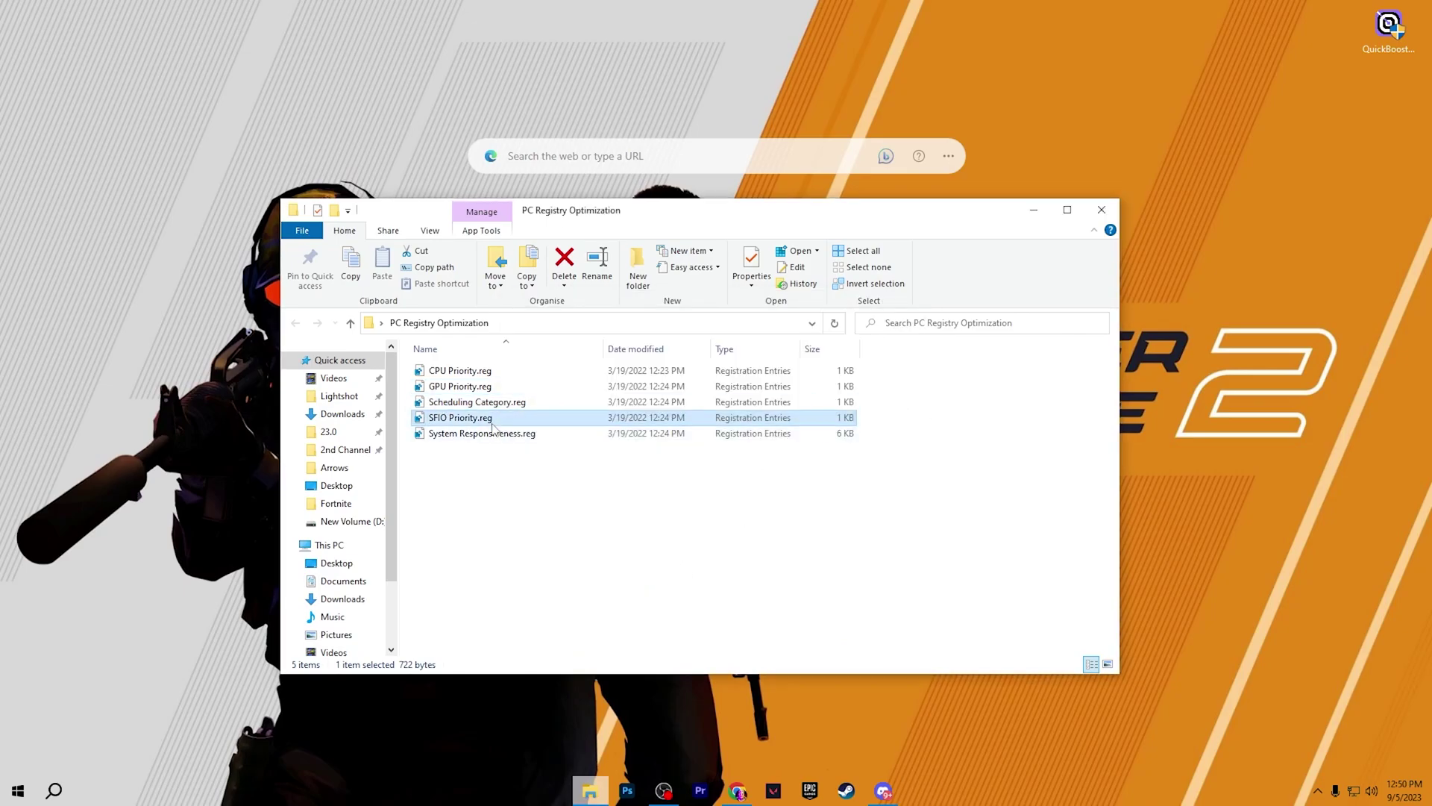
left_click(624, 593)
left_click(829, 418)
left_click(882, 393)
double_click(481, 433)
left_click(624, 592)
left_click(829, 418)
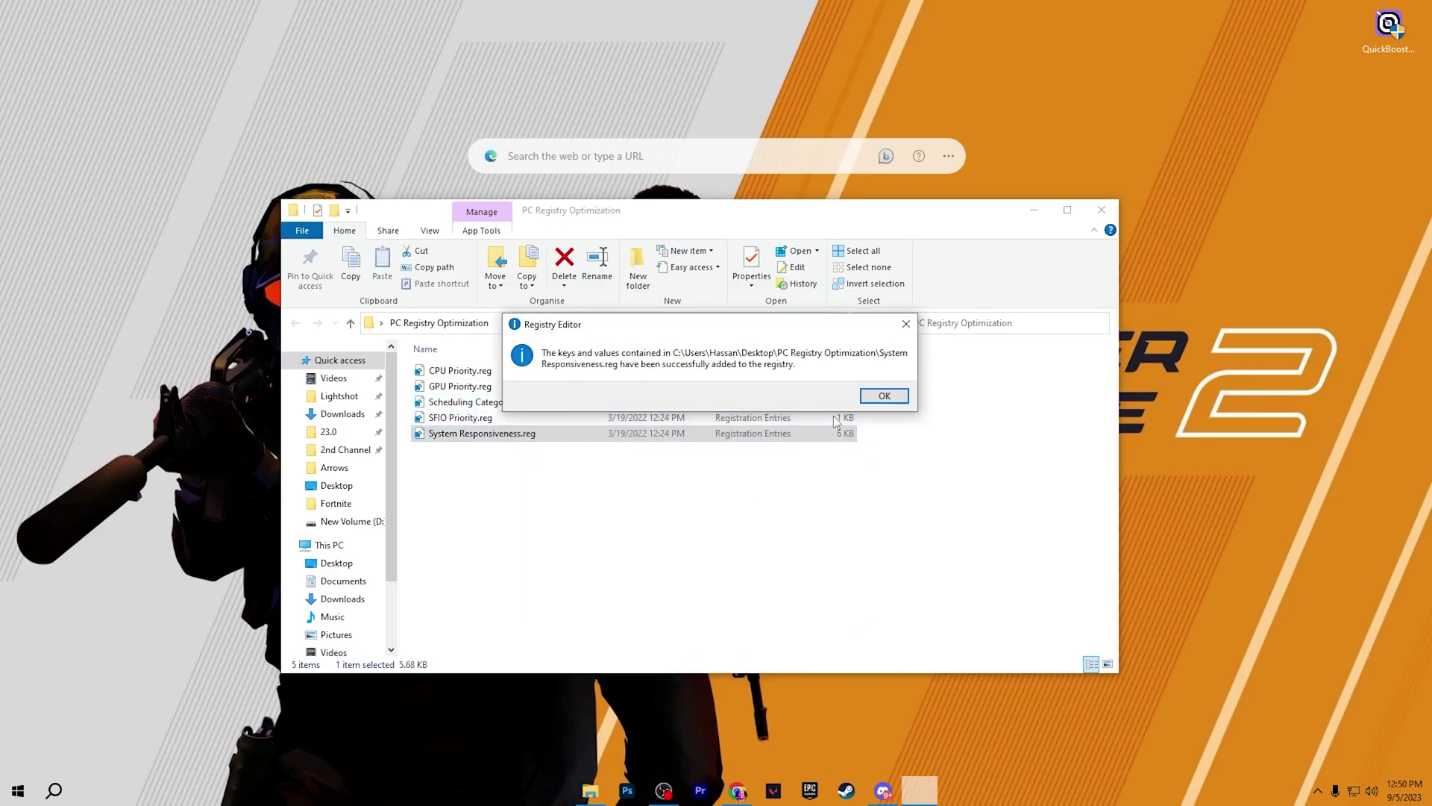
left_click(882, 393)
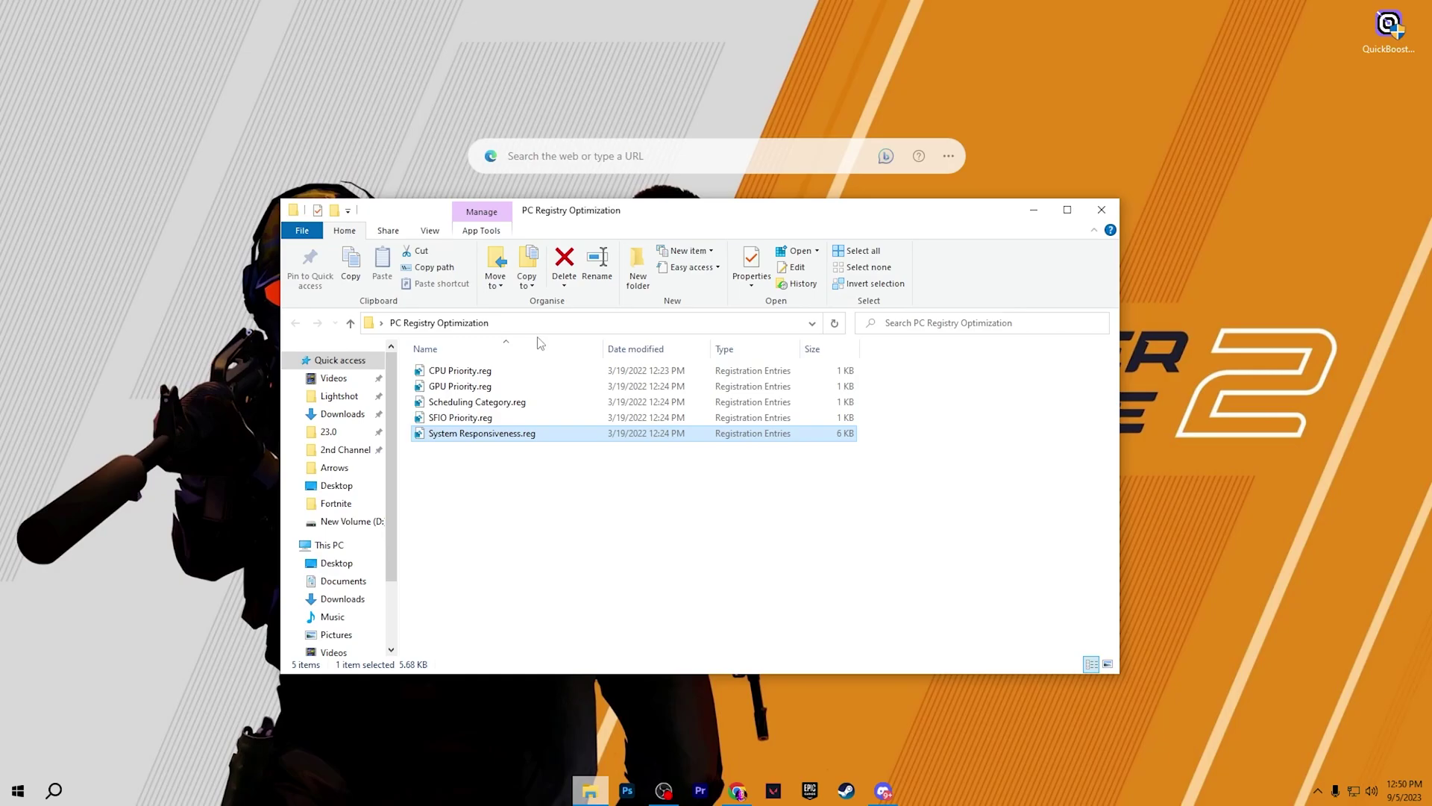
- Copy the christitus.com command from Windows Optimization Tool.txt and close Notepad
left_click(1101, 210)
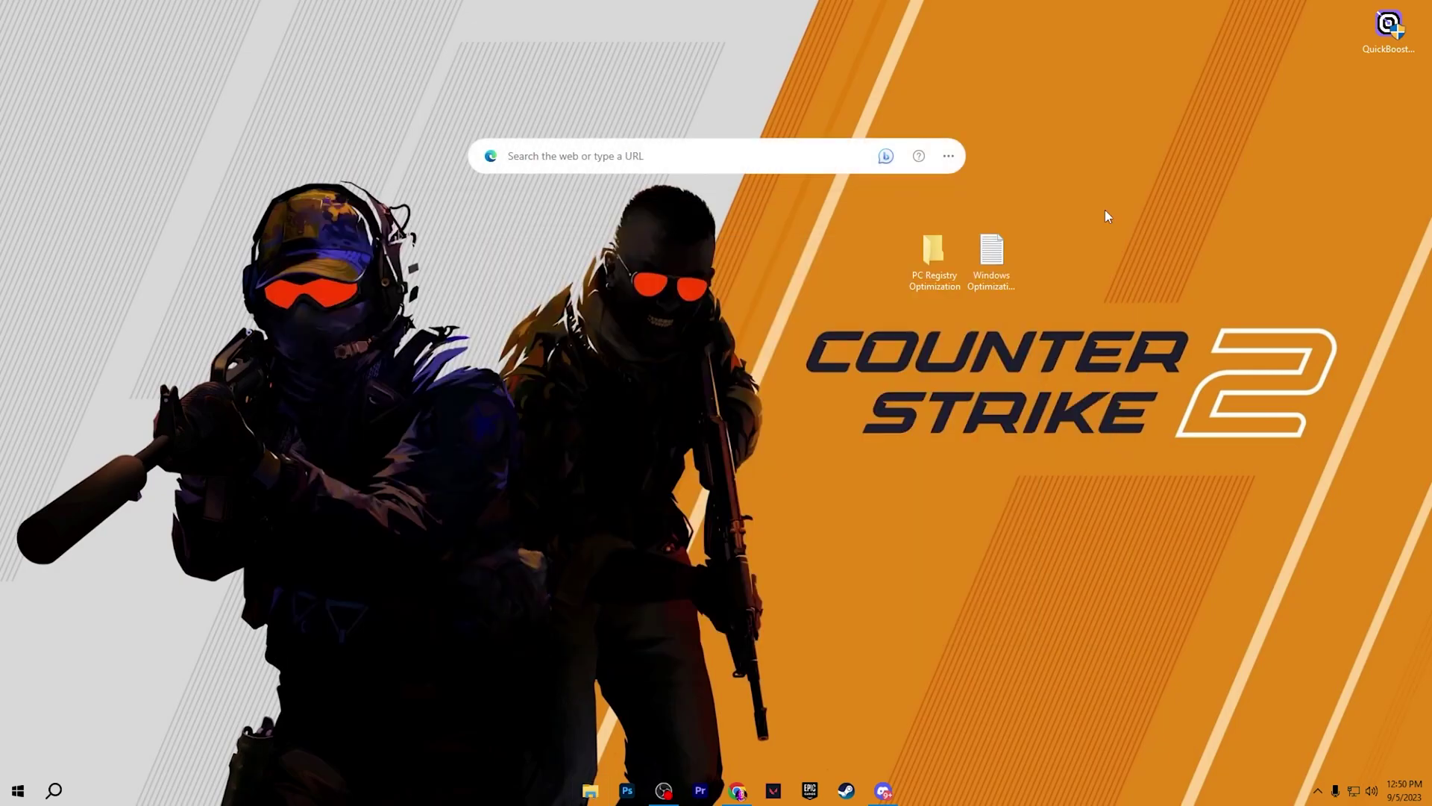
double_click(986, 241)
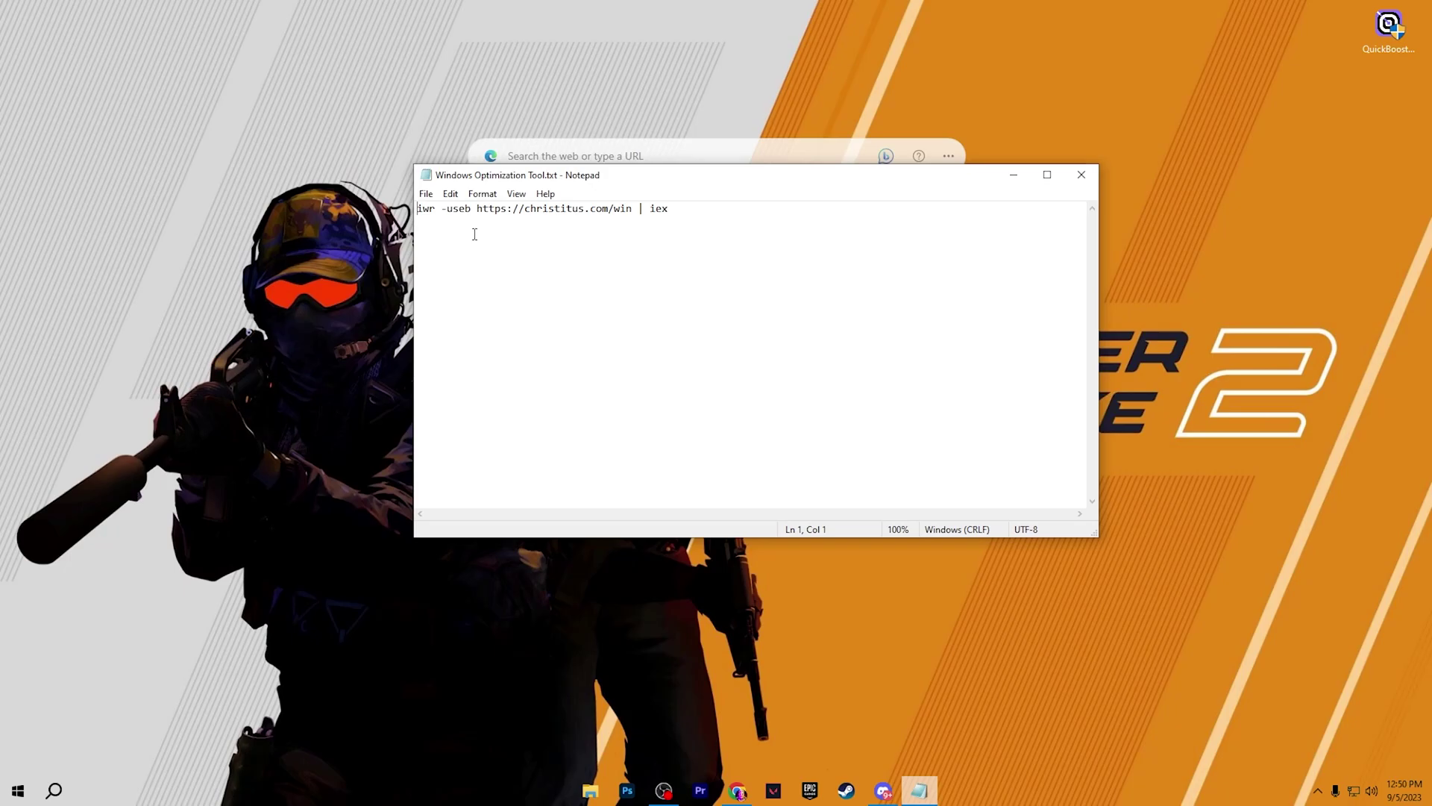
key("ctrl+a")
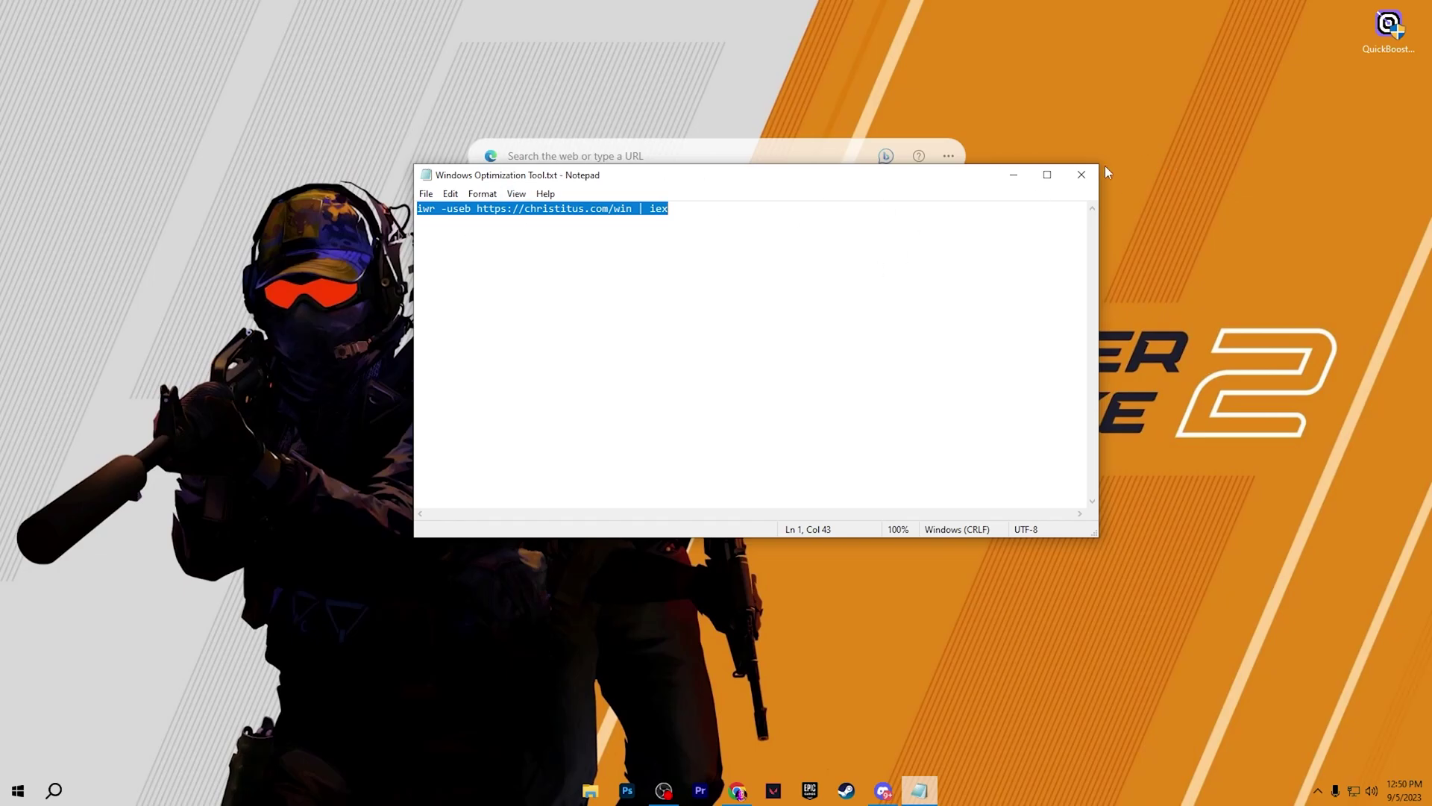
left_click(1081, 175)
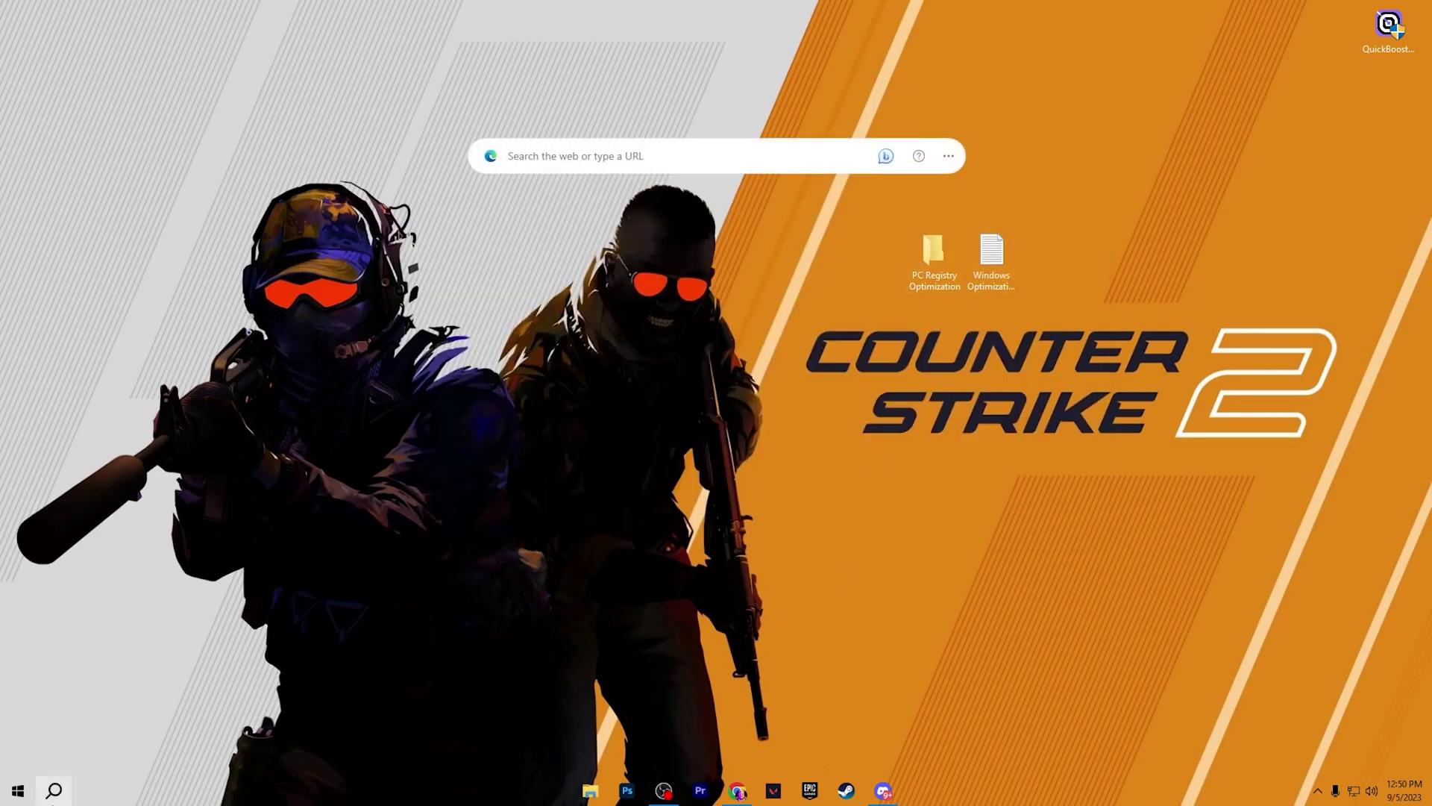
- Launch Windows PowerShell as administrator from the Start search
left_click(44, 796)
type("powers")
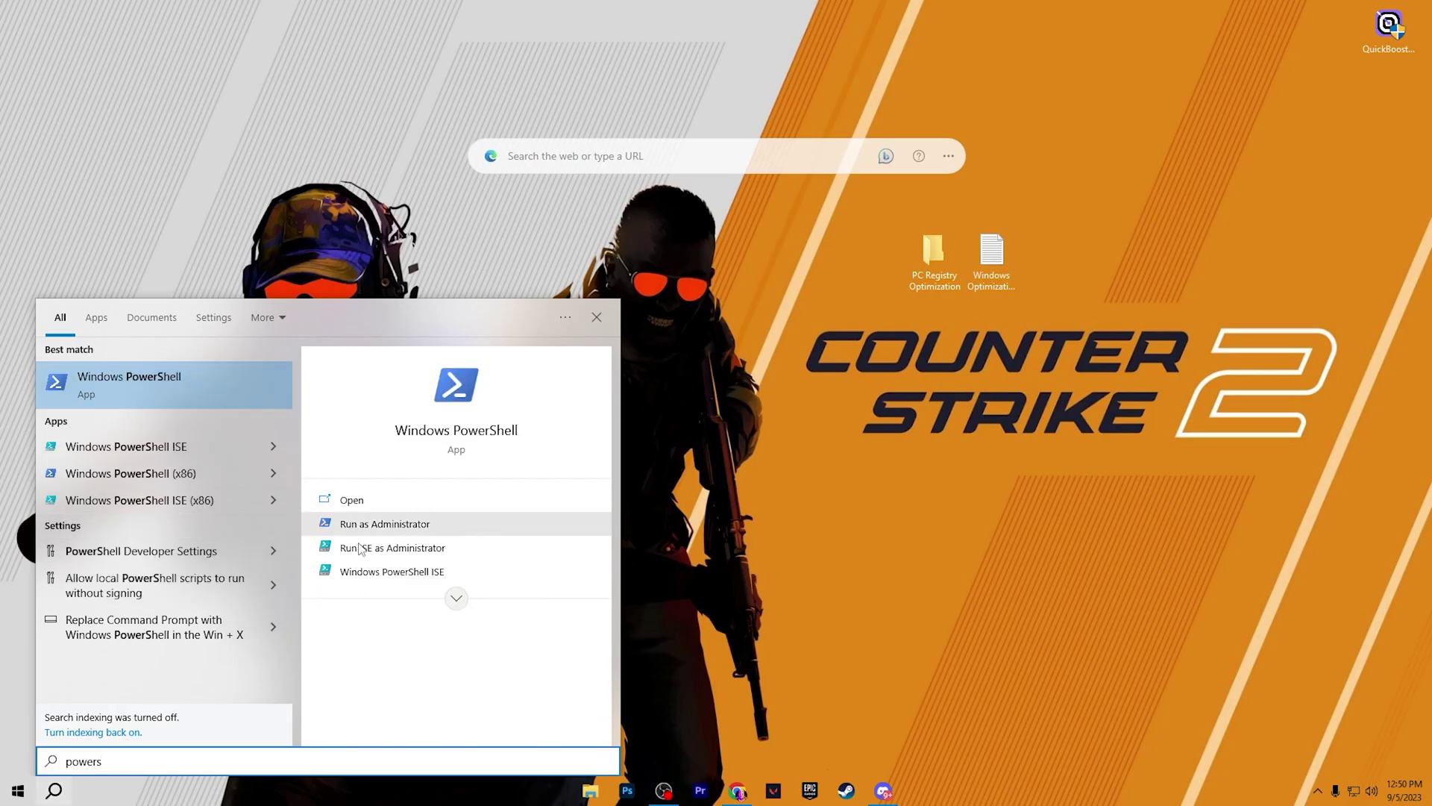
left_click(385, 524)
left_click(634, 489)
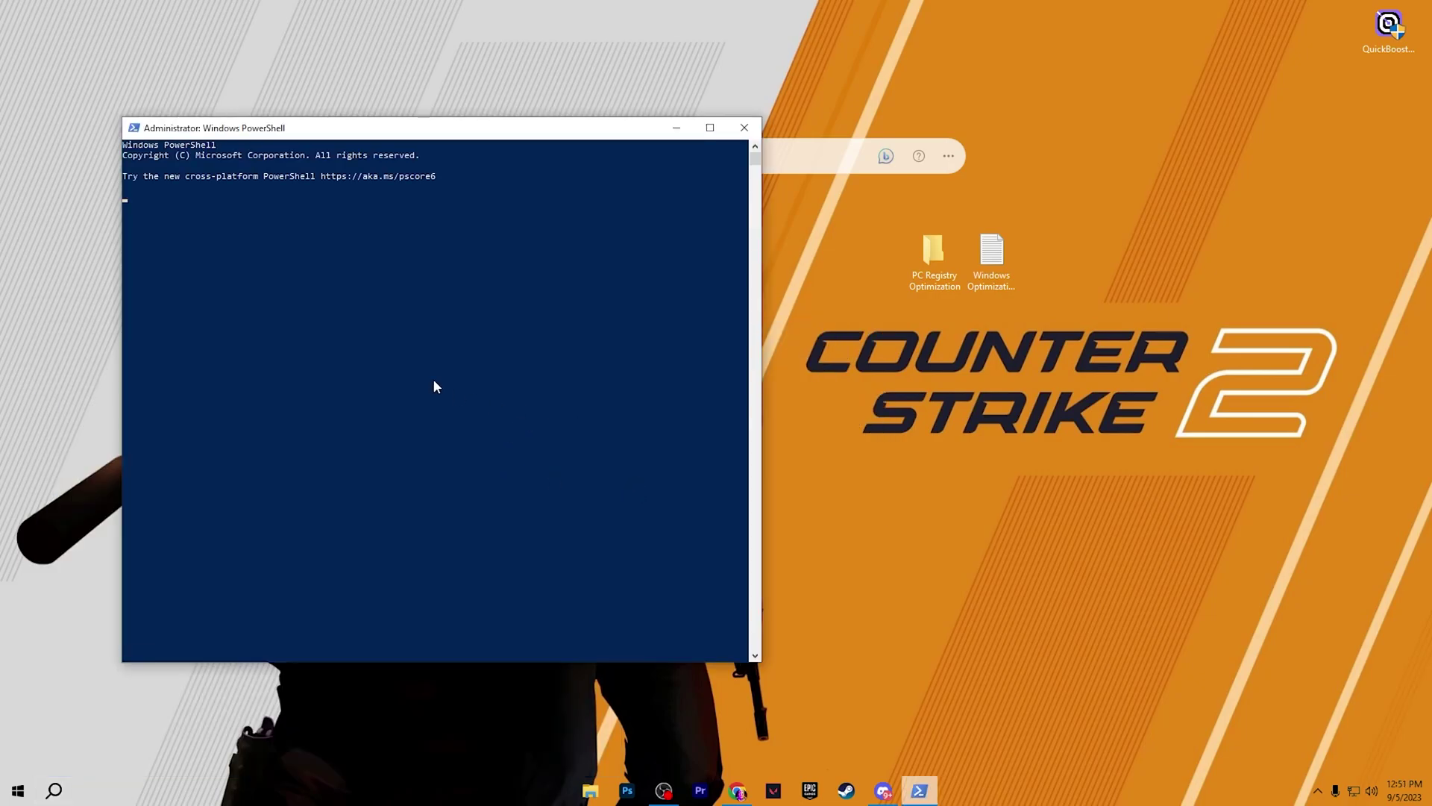
- Paste the christitus.com iwr command into PowerShell to start the Windows Utility
right_click(432, 378)
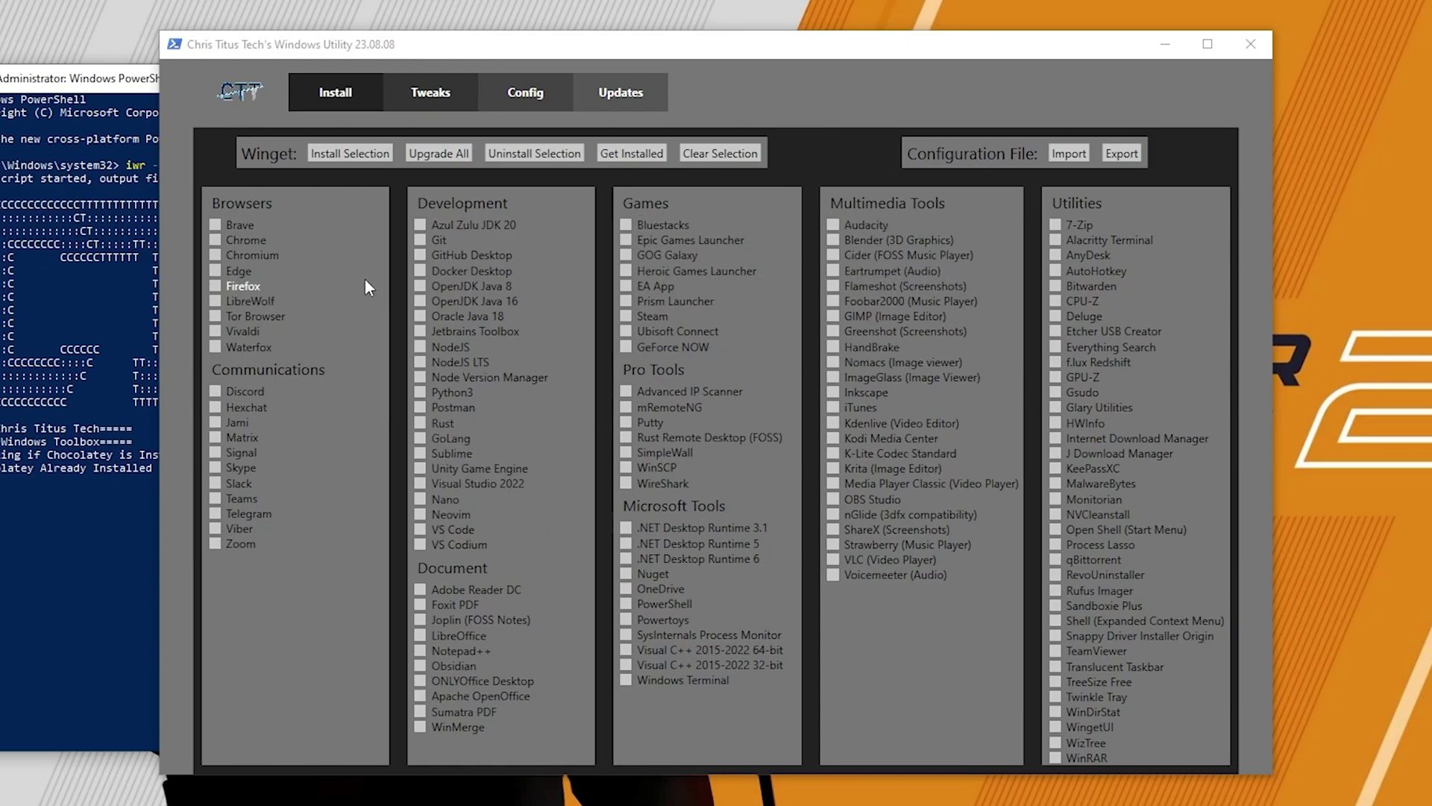
- Apply the Desktop recommended tweak preset and run the tweaks until Done
left_click(389, 103)
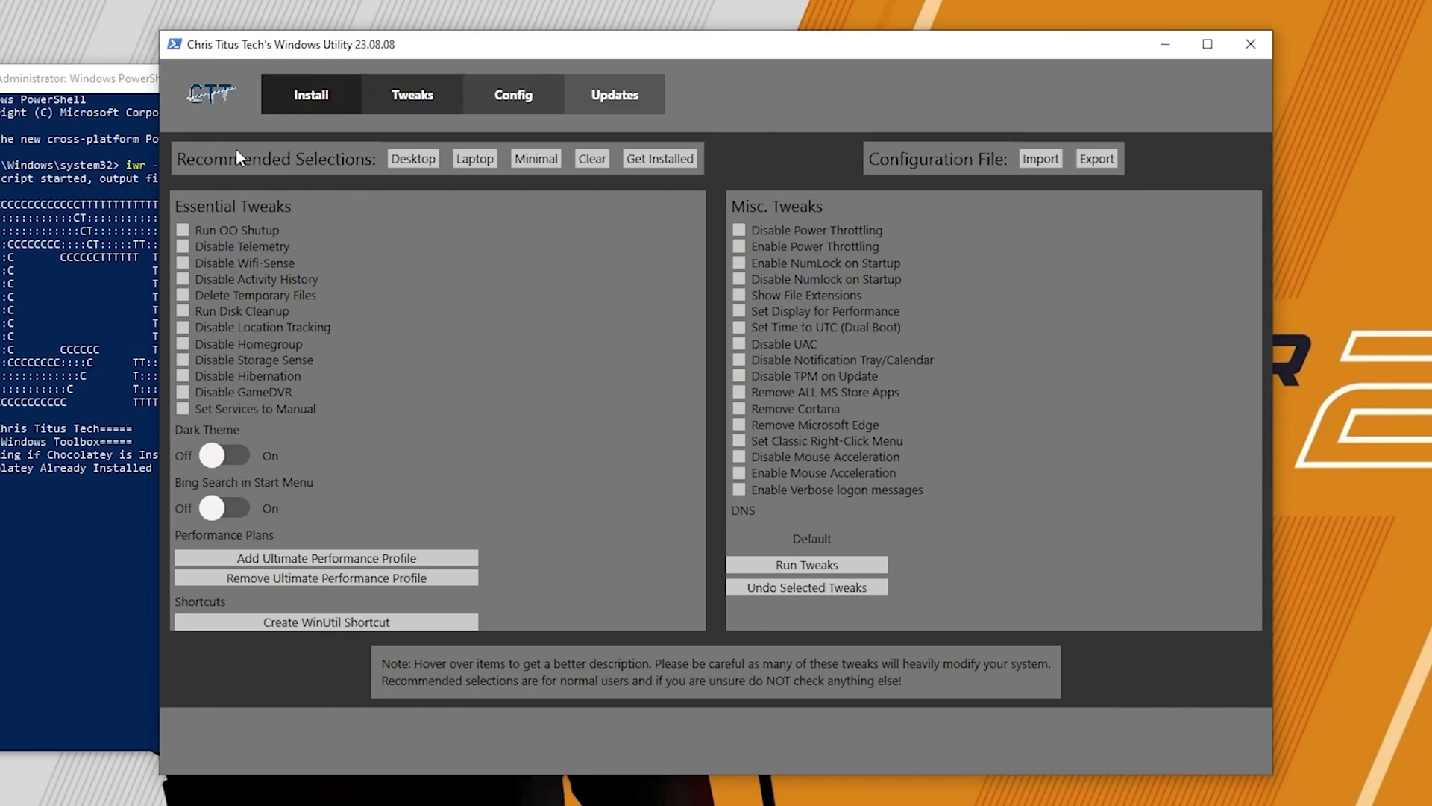
left_click(404, 163)
left_click(803, 567)
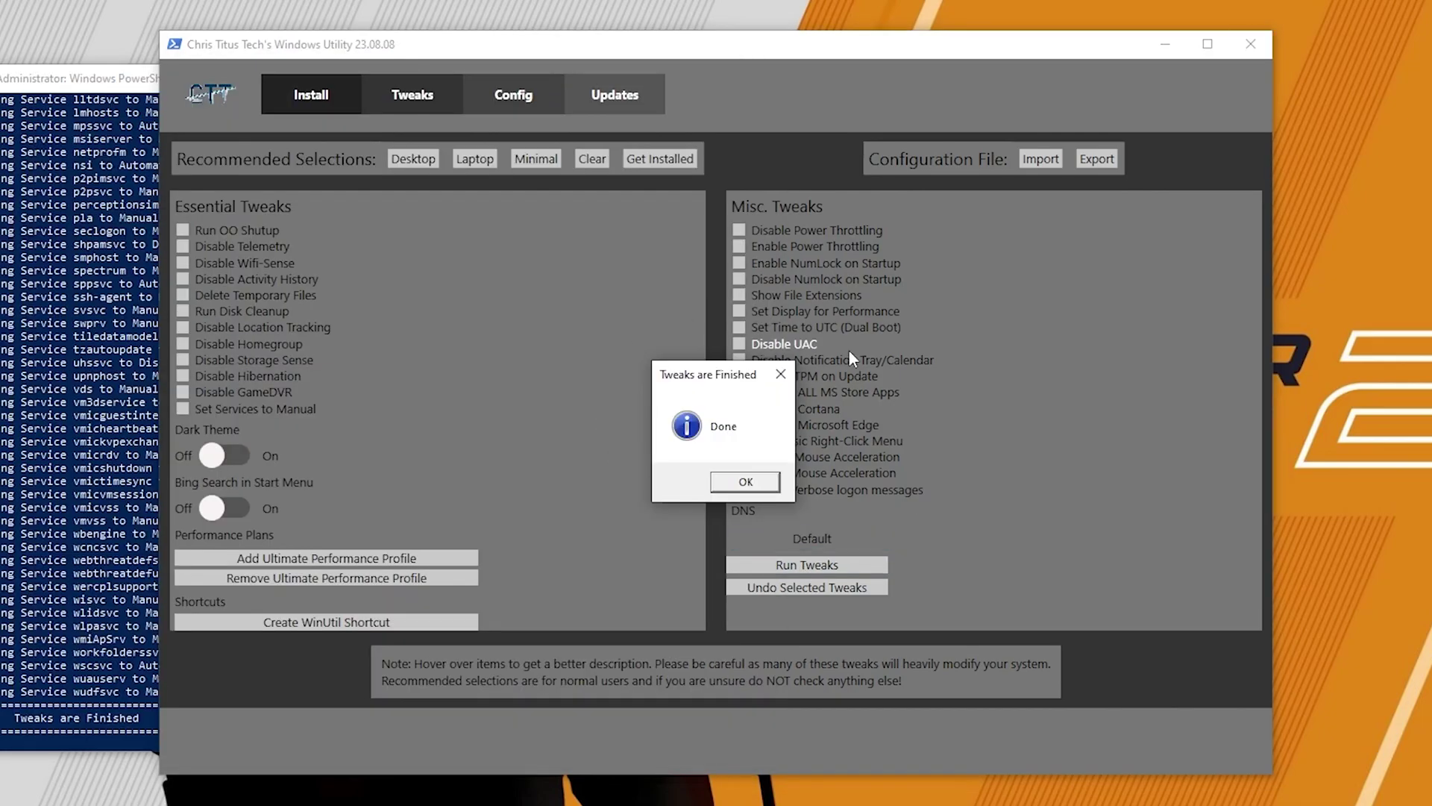
left_click(745, 482)
- Review the PowerShell log and minimise the console
left_click(146, 503)
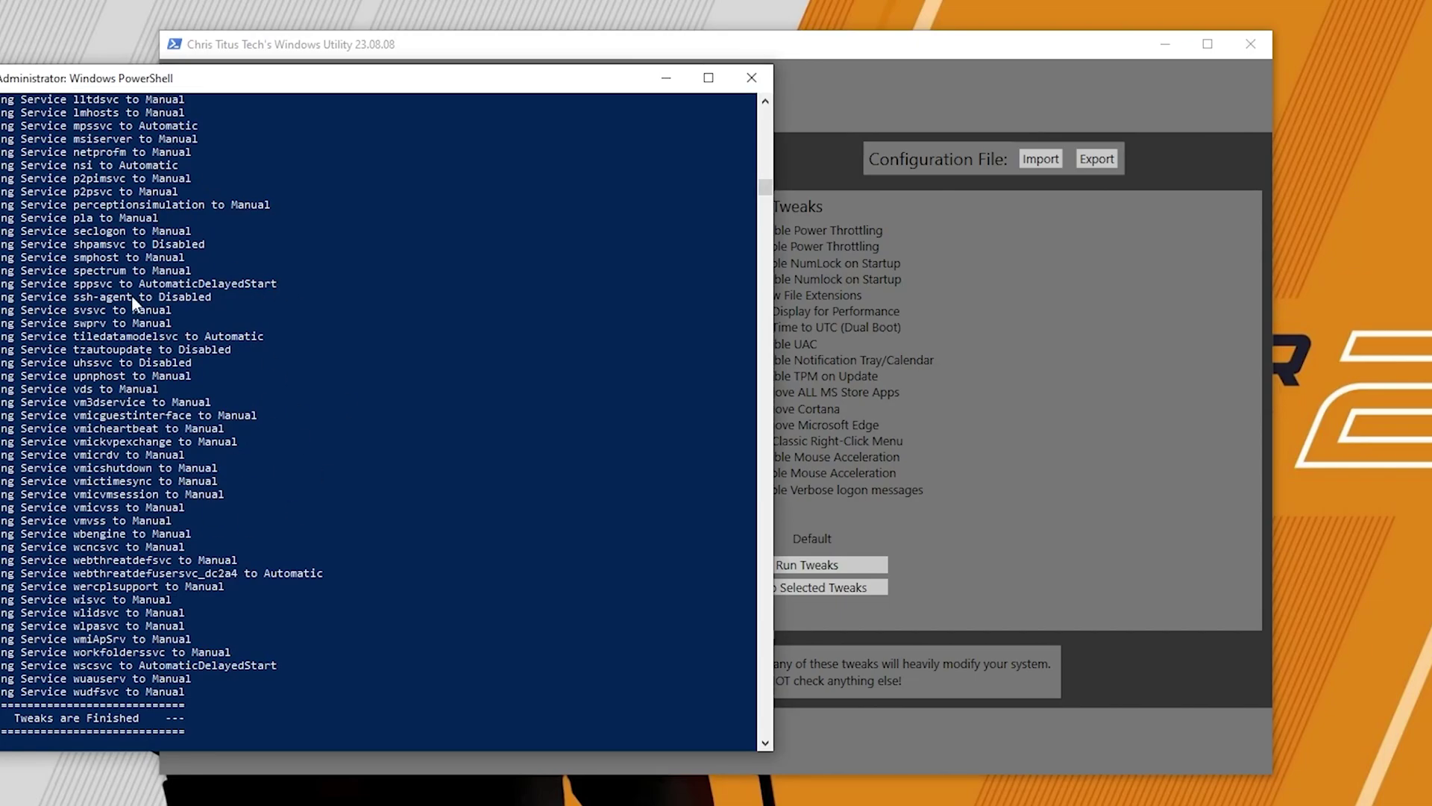
scroll(126, 389, "up", 7)
scroll(131, 380, "up", 3)
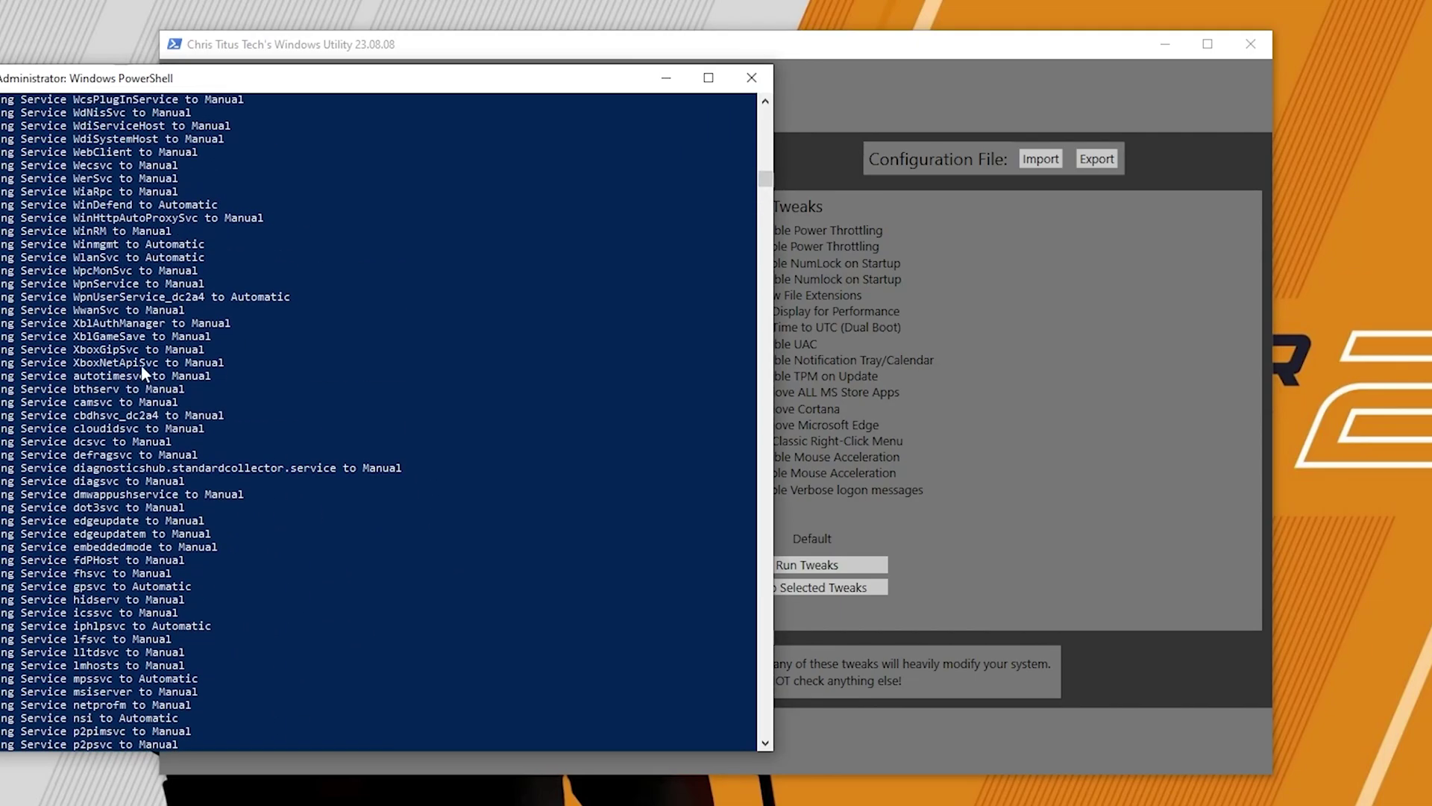
left_click(668, 75)
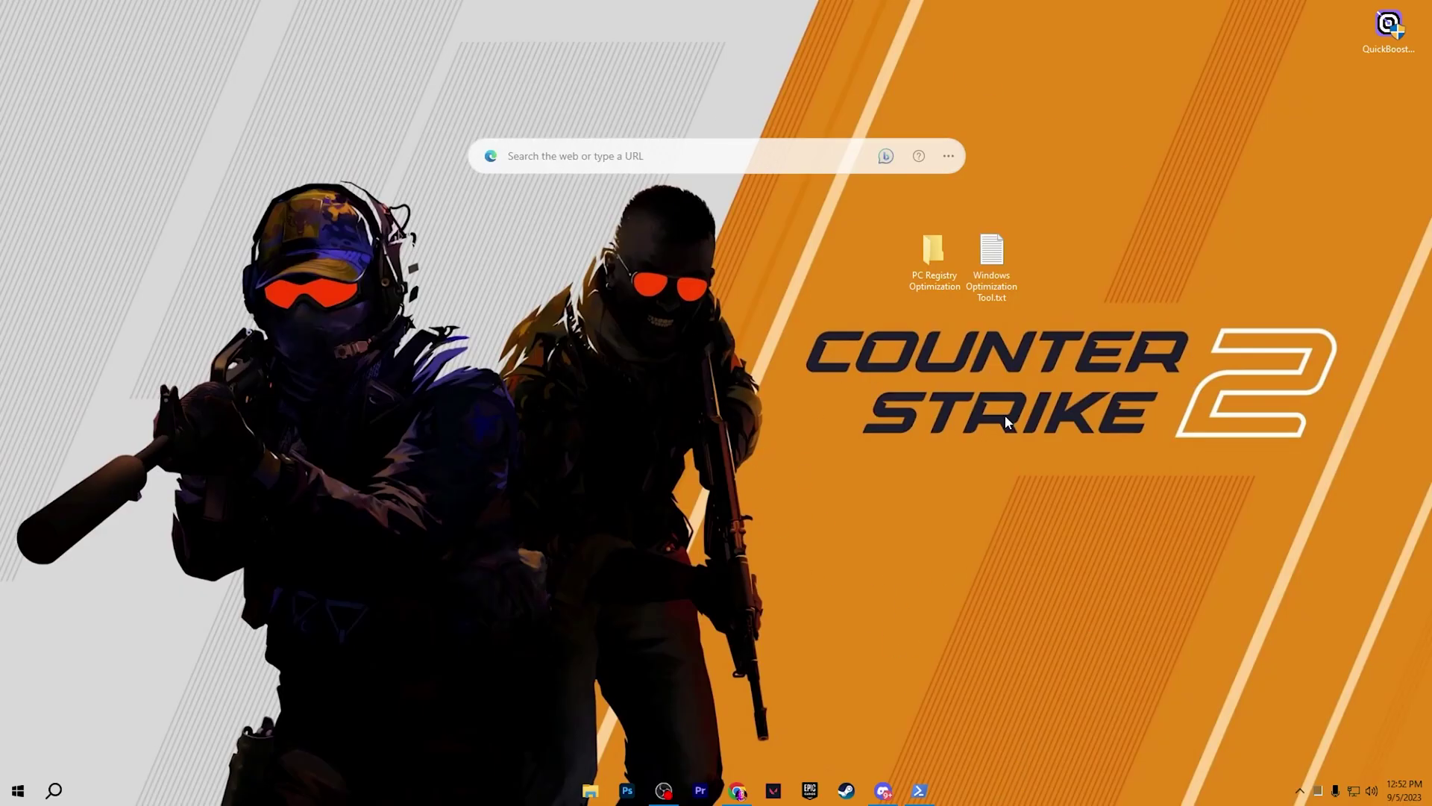
- Disable HyperX NGENUITY and Mz CPU Accelerator at startup in Task Manager, then close it
right_click(1063, 793)
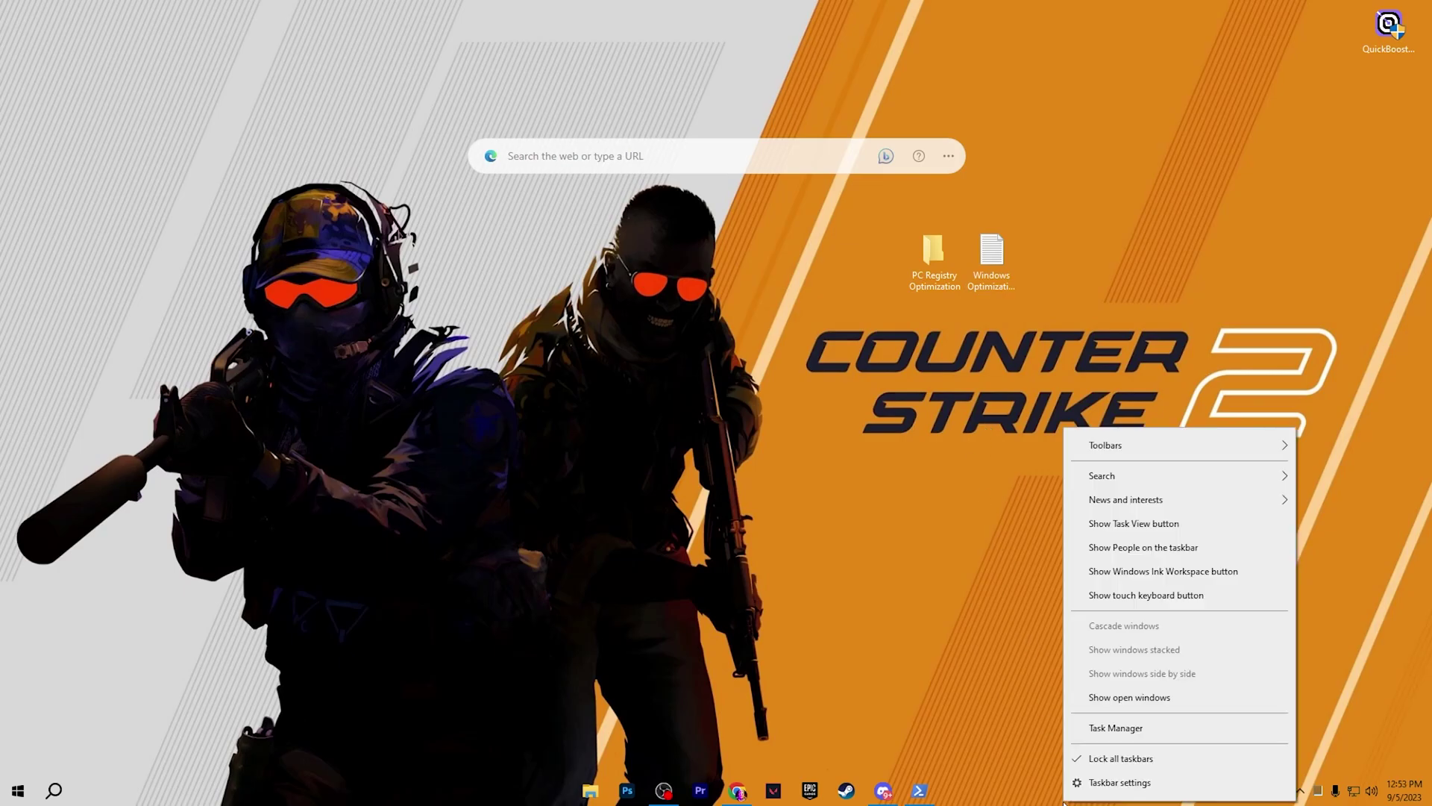
left_click(1104, 728)
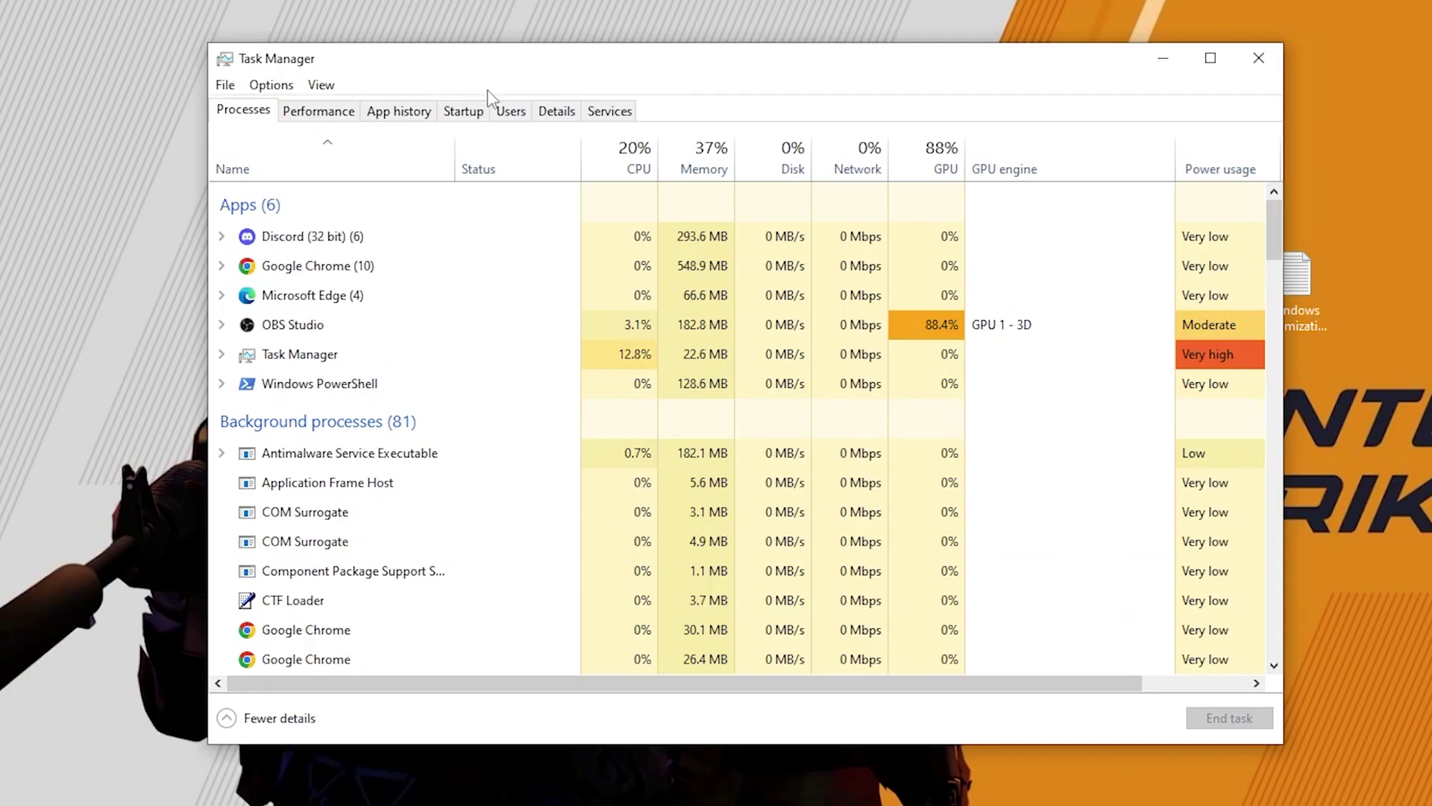
left_click(463, 111)
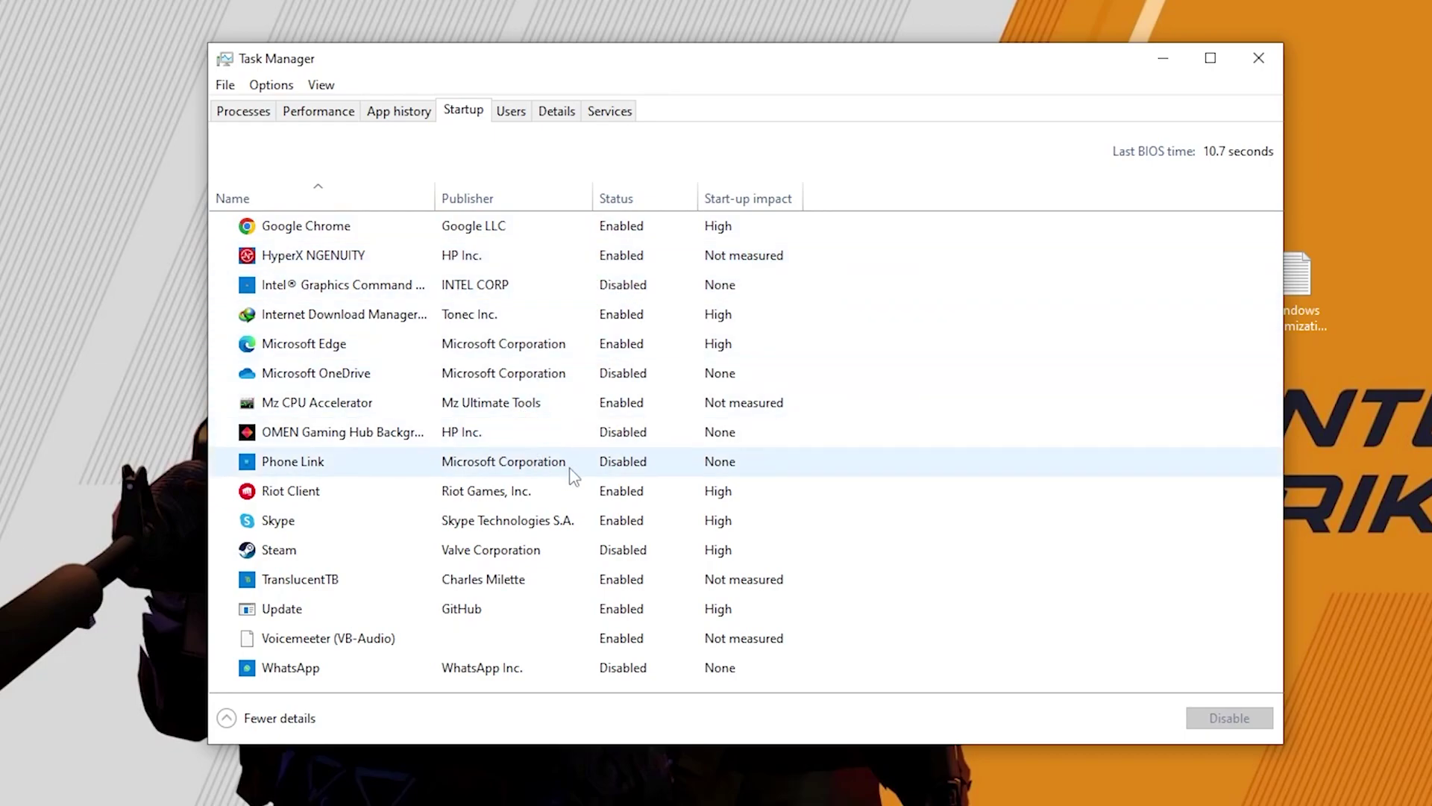
right_click(490, 258)
left_click(548, 272)
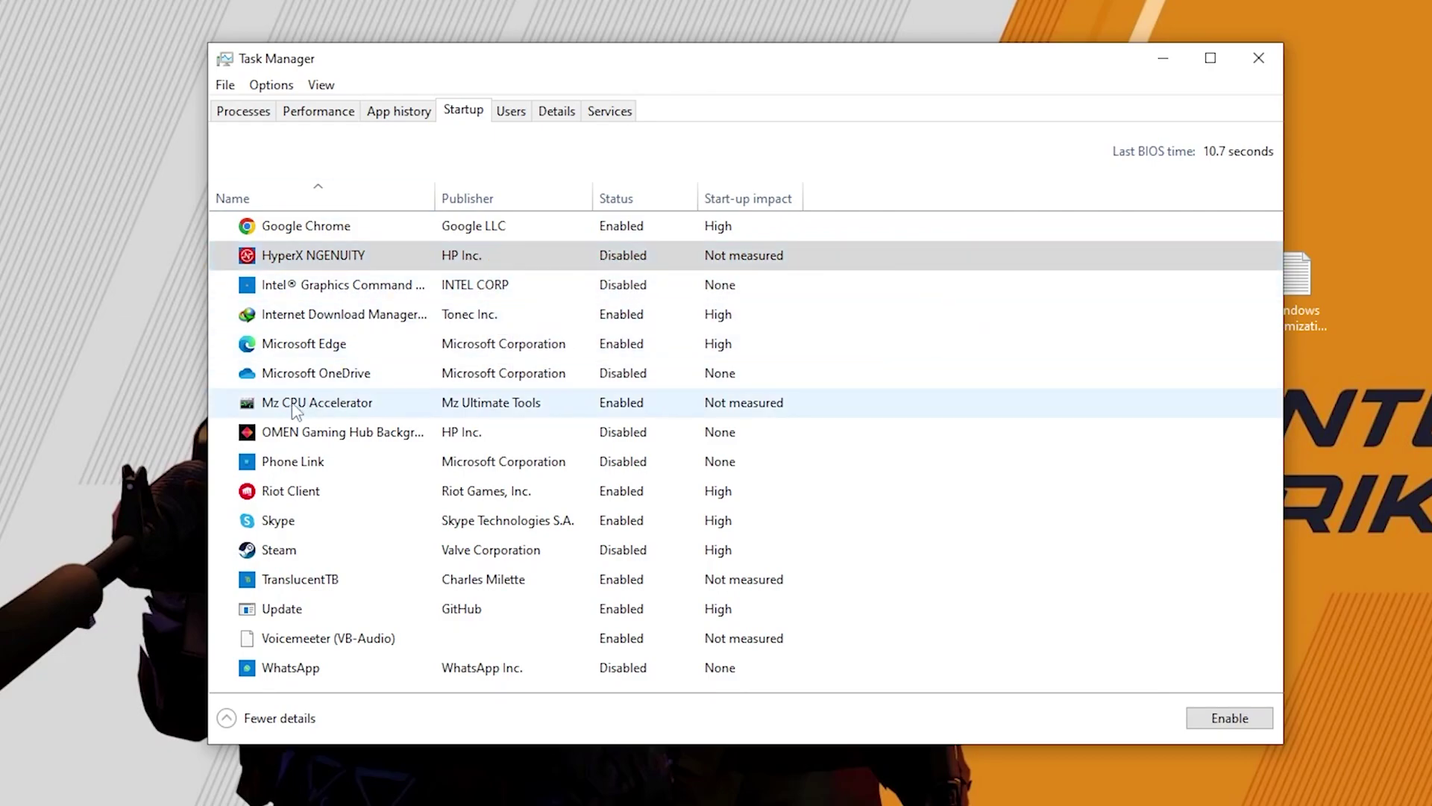
right_click(294, 403)
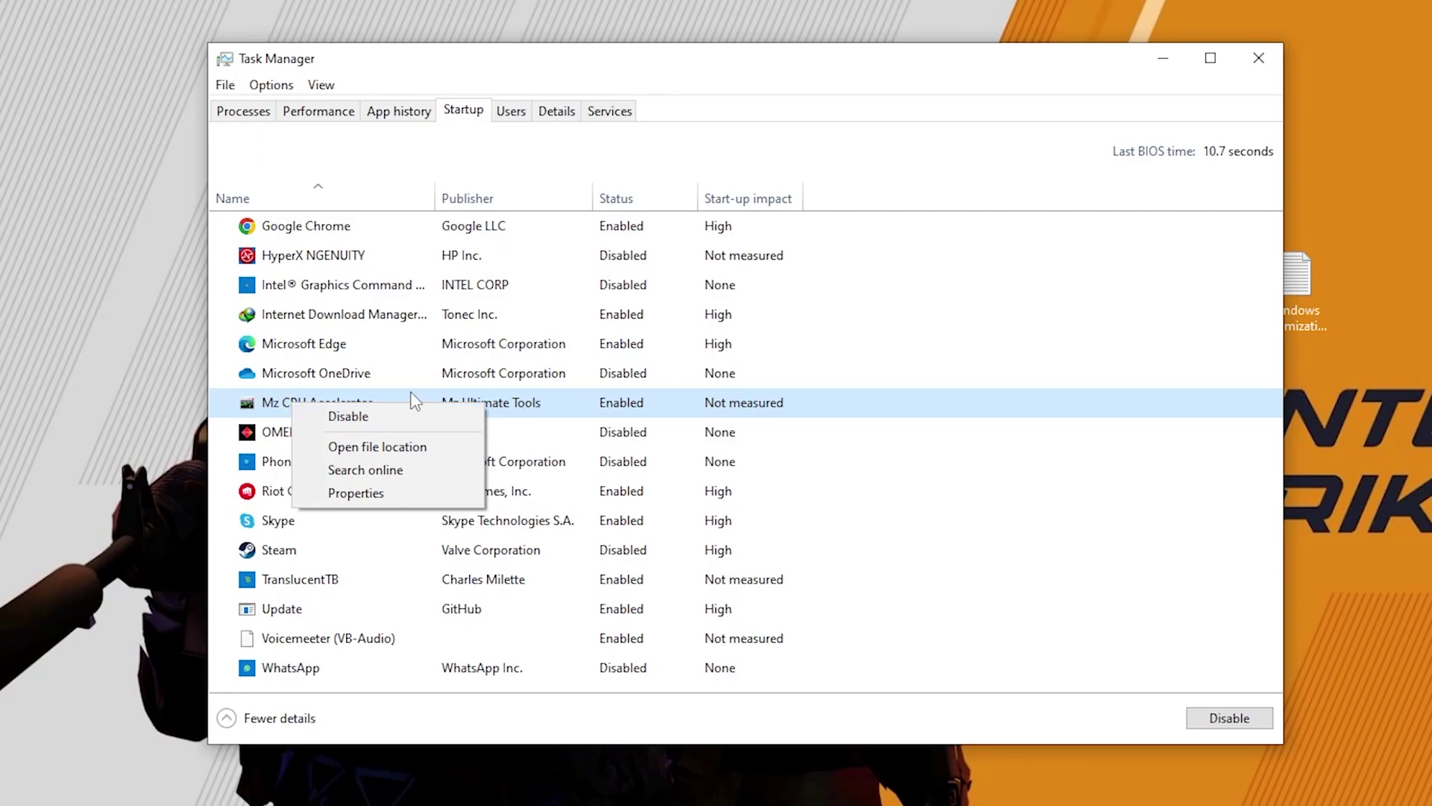
left_click(365, 419)
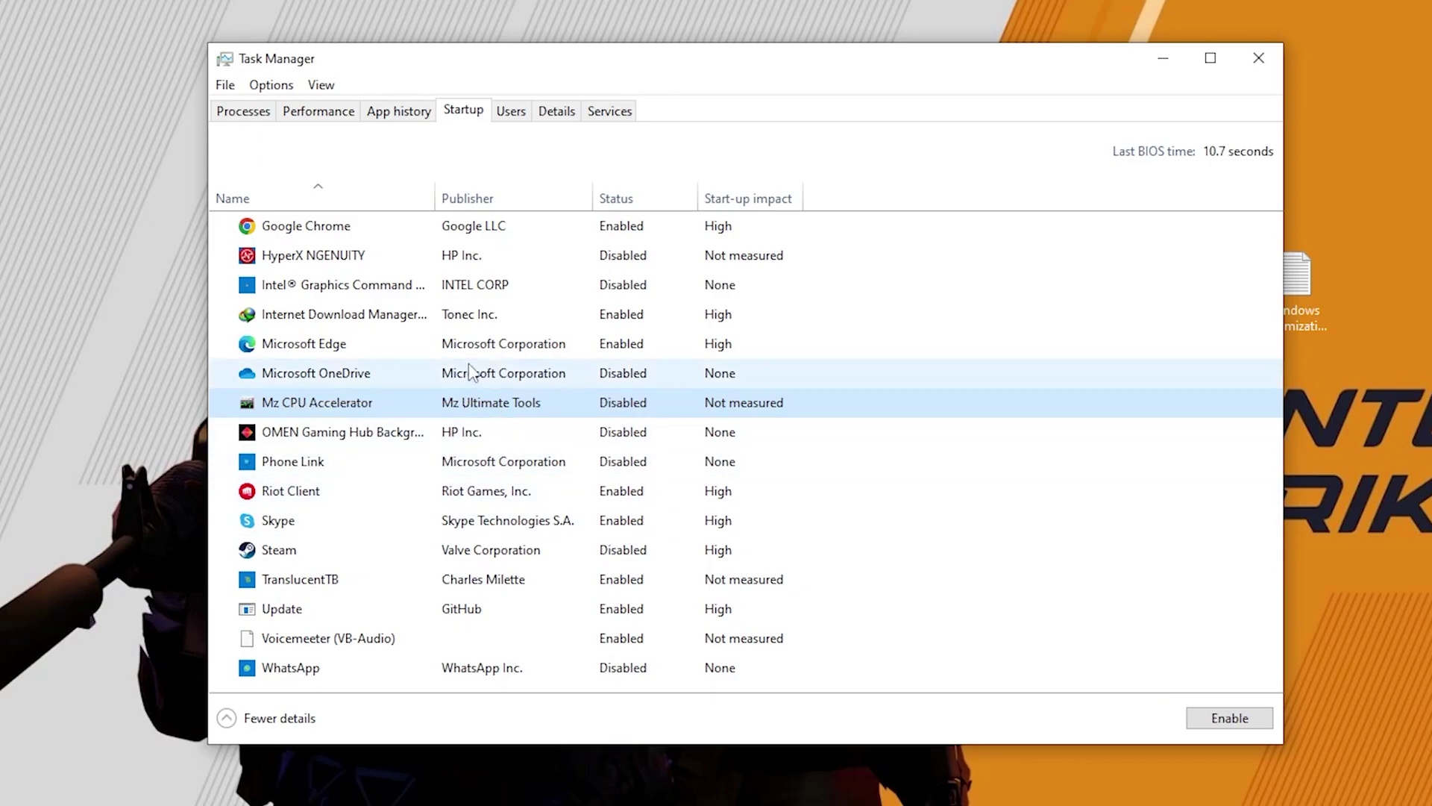
left_click(1244, 59)
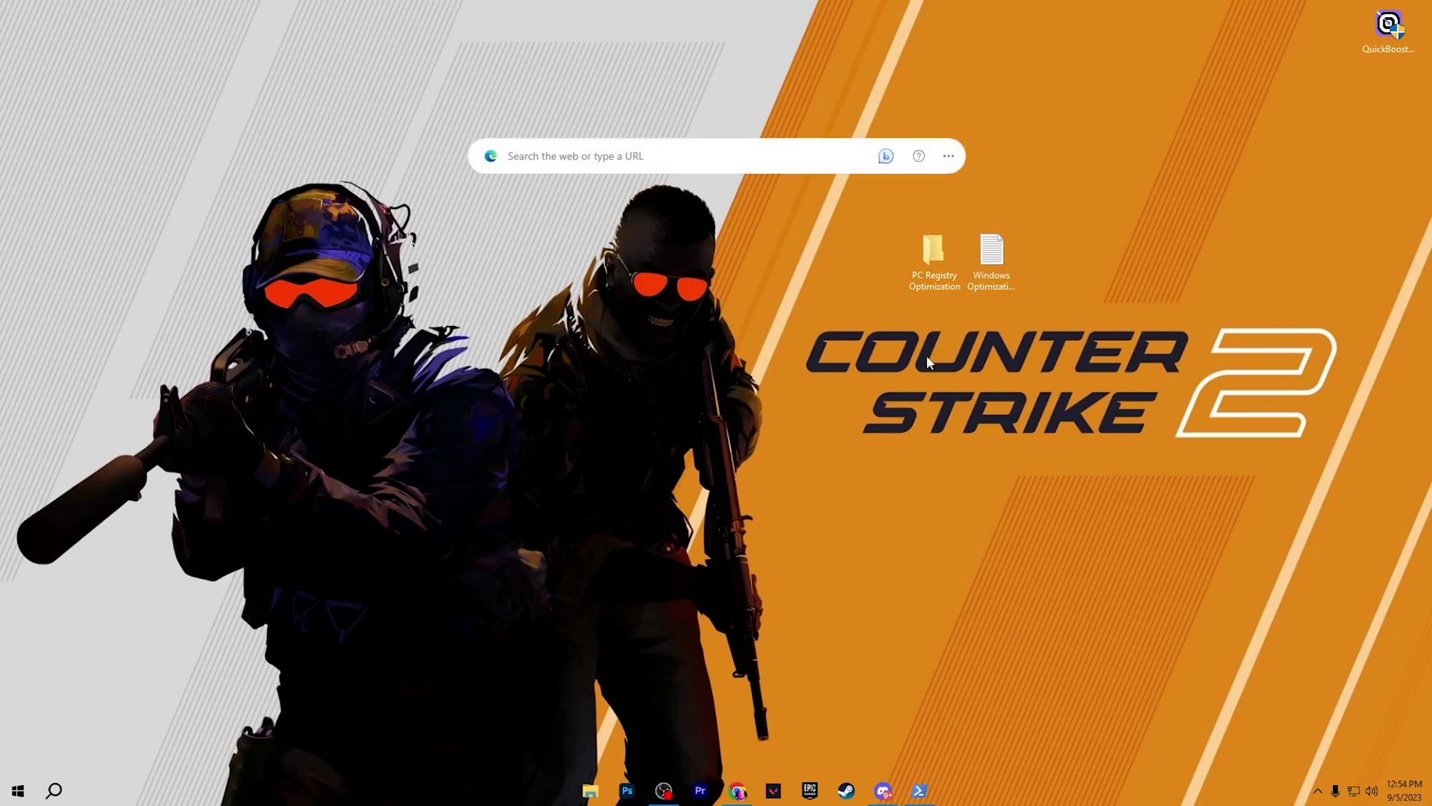
- Restore Chrome to the Future Game Releases CS2 guide at its Advanced Video Settings section
left_click(737, 790)
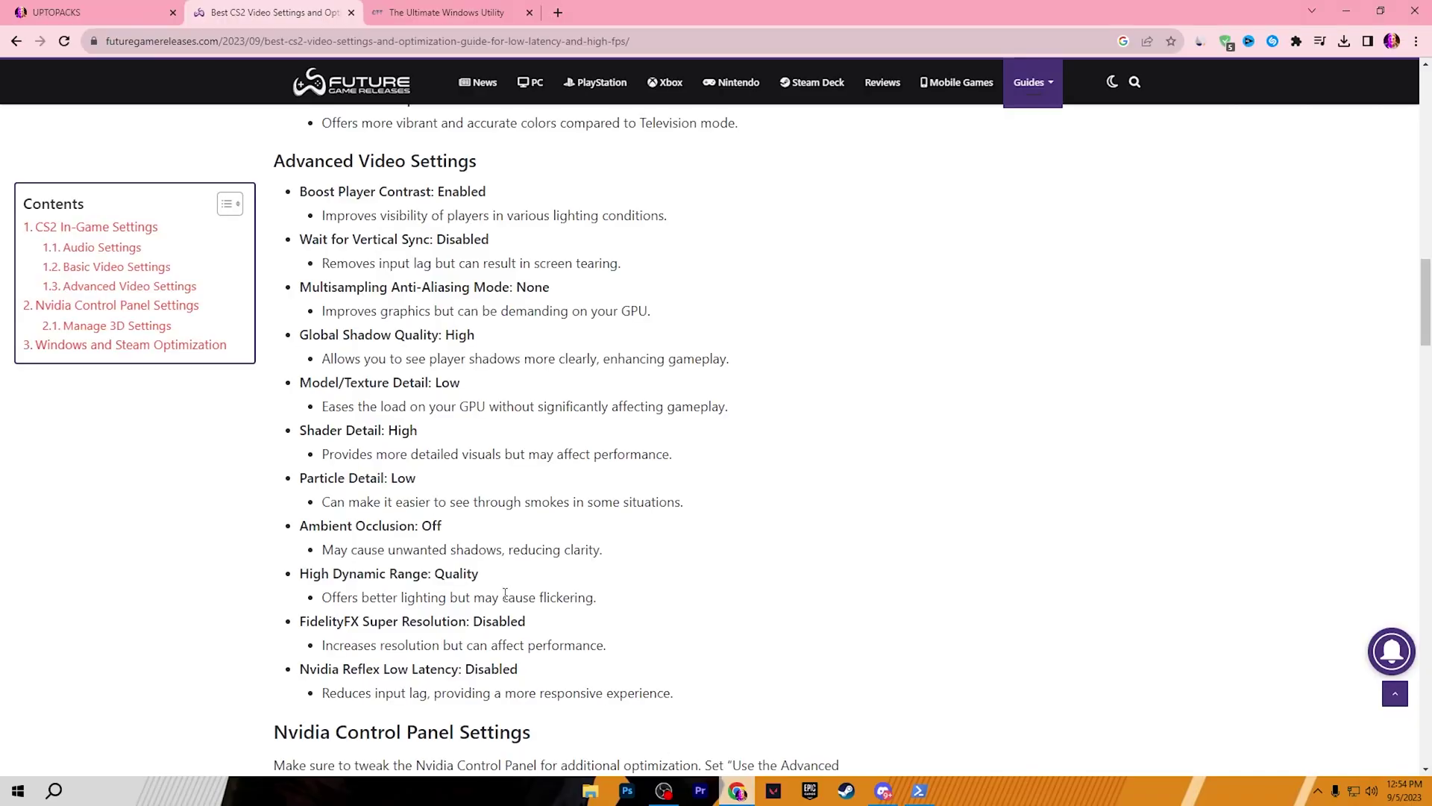